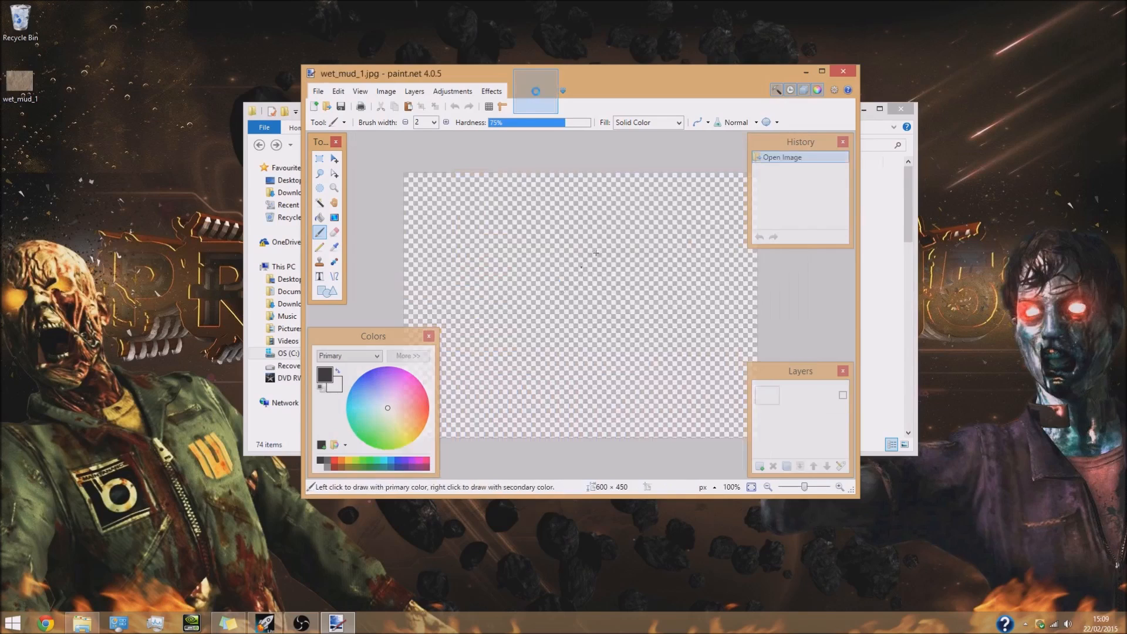
Maximize the image editor and resize the wet_mud_1 image to 512 × 512 pixels without maintaining its aspect ratio
mouse_move(675, 93)
mouse_down()
mouse_move(637, 90)
mouse_move(639, 5)
mouse_up()
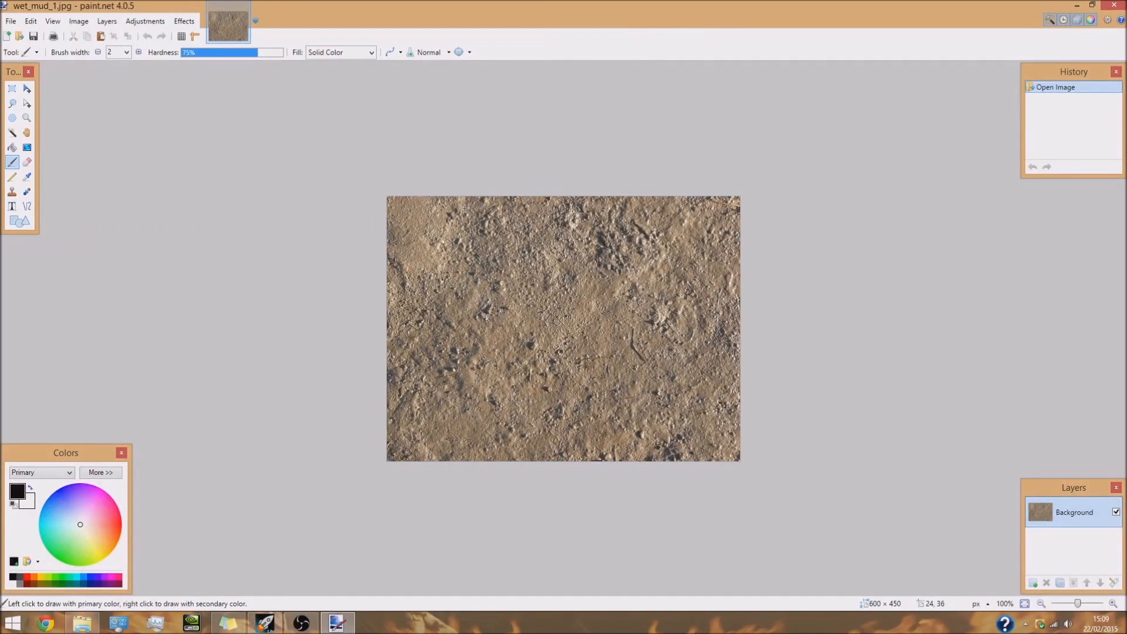
click(78, 22)
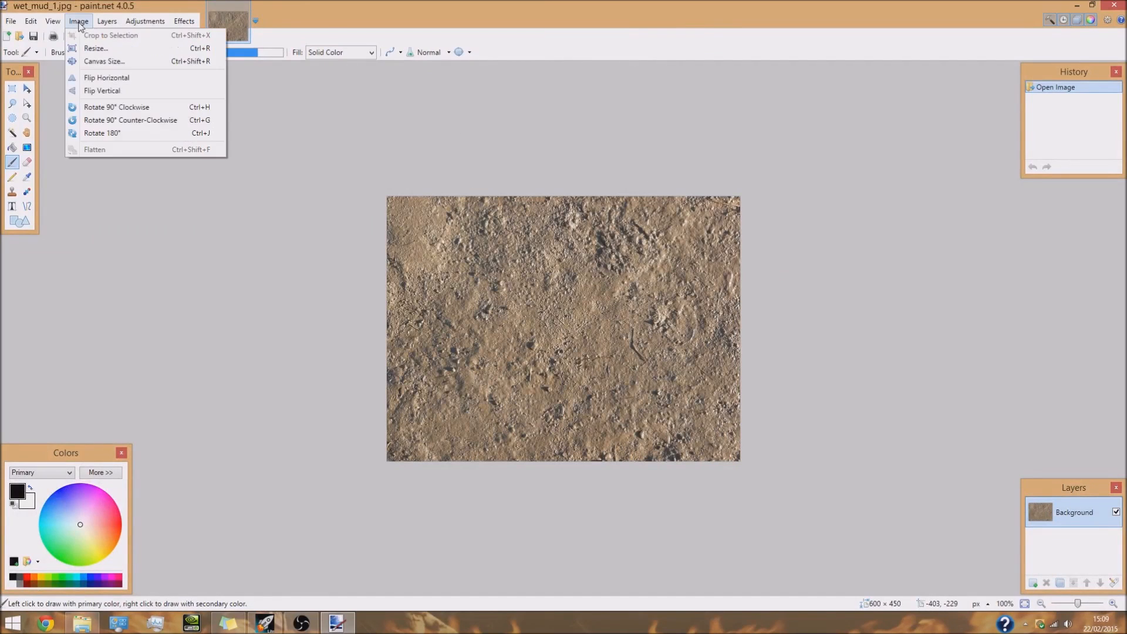
click(107, 51)
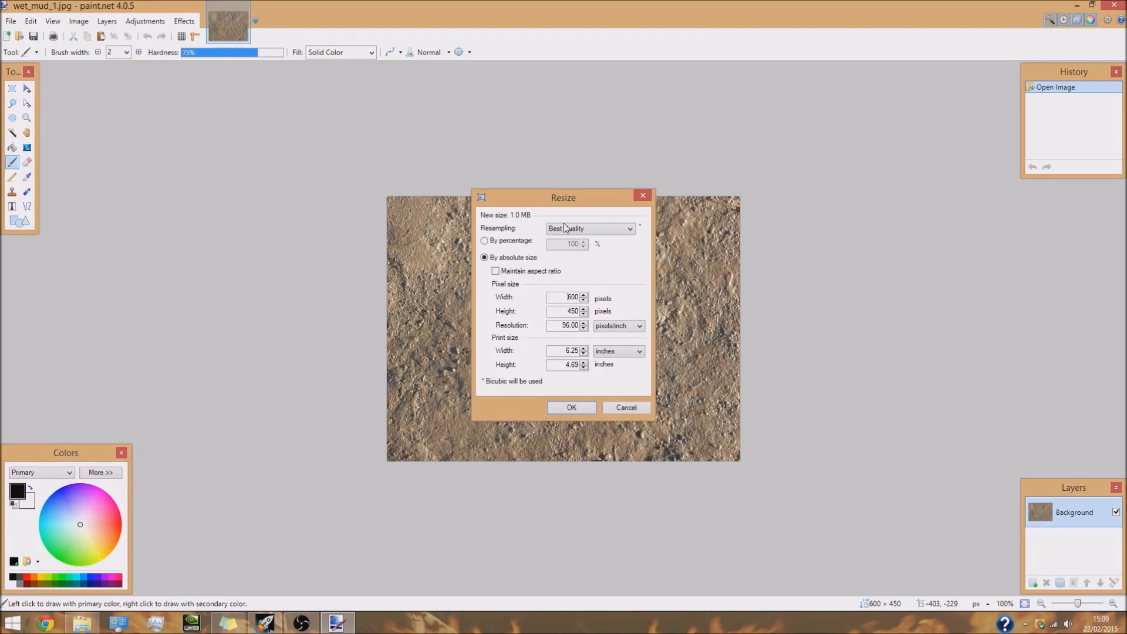
double_click(567, 298)
text(512512)
double_click(569, 295)
double_click(569, 297)
double_click(569, 298)
double_click(569, 298)
double_click(568, 298)
click(565, 297)
drag(565, 297, 583, 297)
click(568, 409)
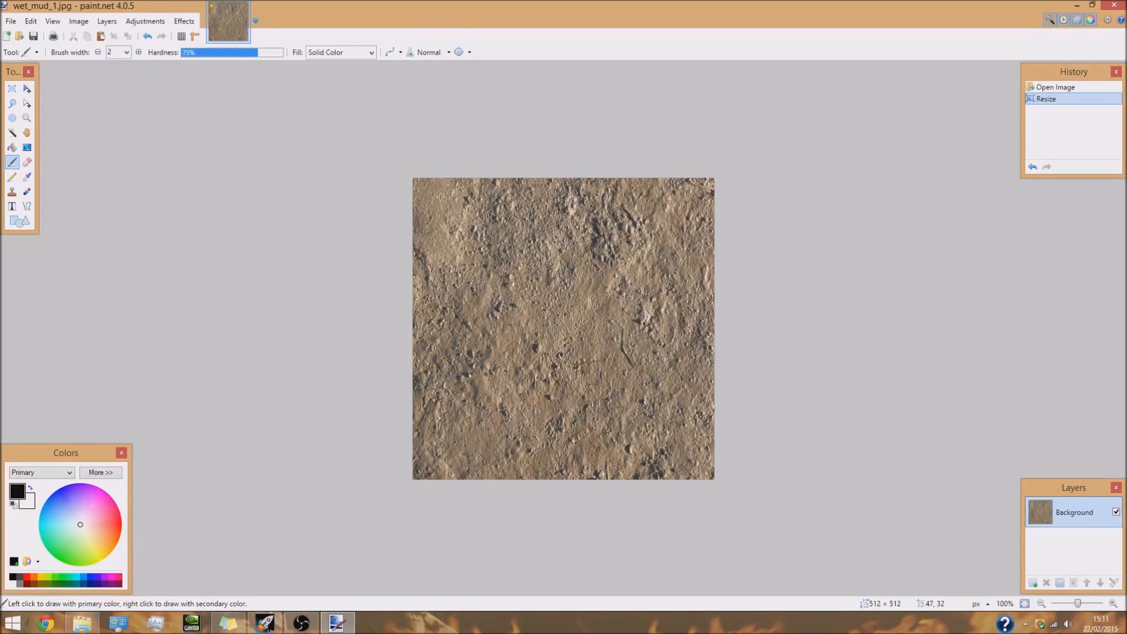
Start saving the resized image as a new file on the Desktop, named wet_mud_1_blend
click(10, 21)
click(35, 117)
click(147, 255)
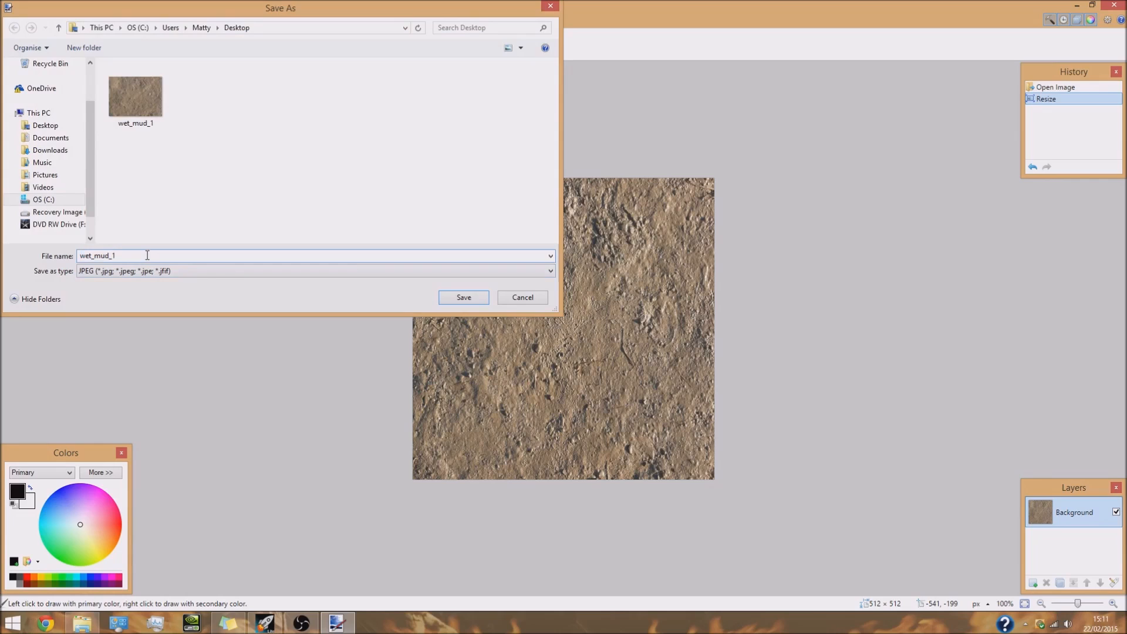
double_click(132, 257)
click(157, 256)
text(_blend)
drag(149, 257, 118, 257)
click(146, 256)
drag(143, 257, 118, 256)
click(141, 256)
drag(148, 256, 116, 256)
click(153, 255)
drag(146, 255, 75, 265)
click(142, 257)
drag(143, 256, 117, 272)
click(163, 257)
Choose the TGA format and save the wet_mud_1_blend image with the default save settings
click(133, 276)
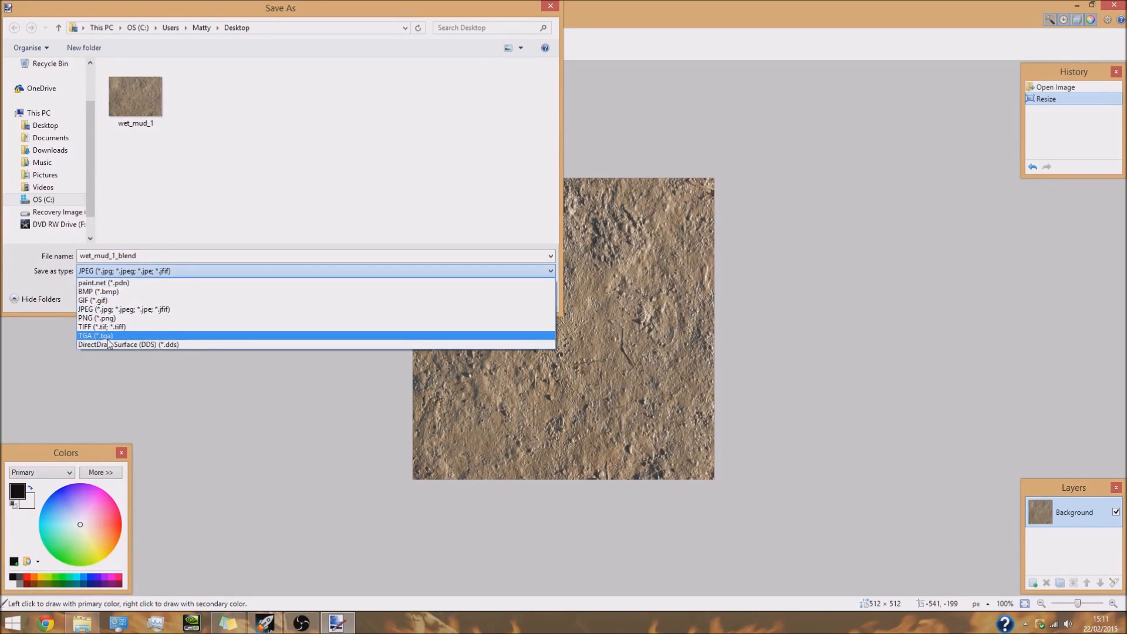
click(129, 336)
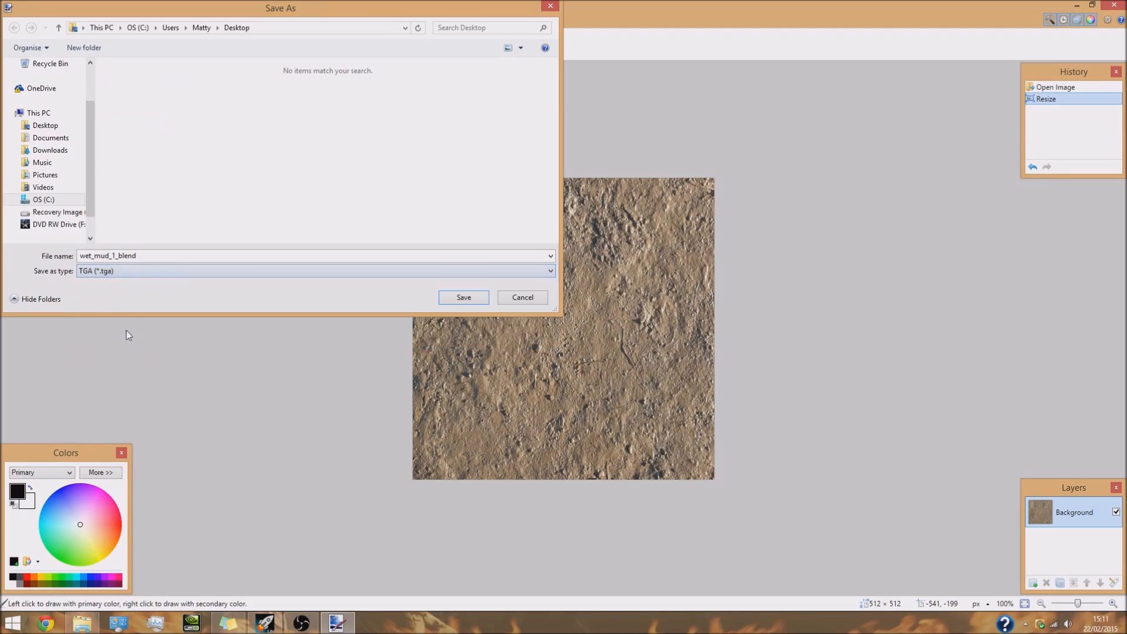
click(464, 298)
click(661, 408)
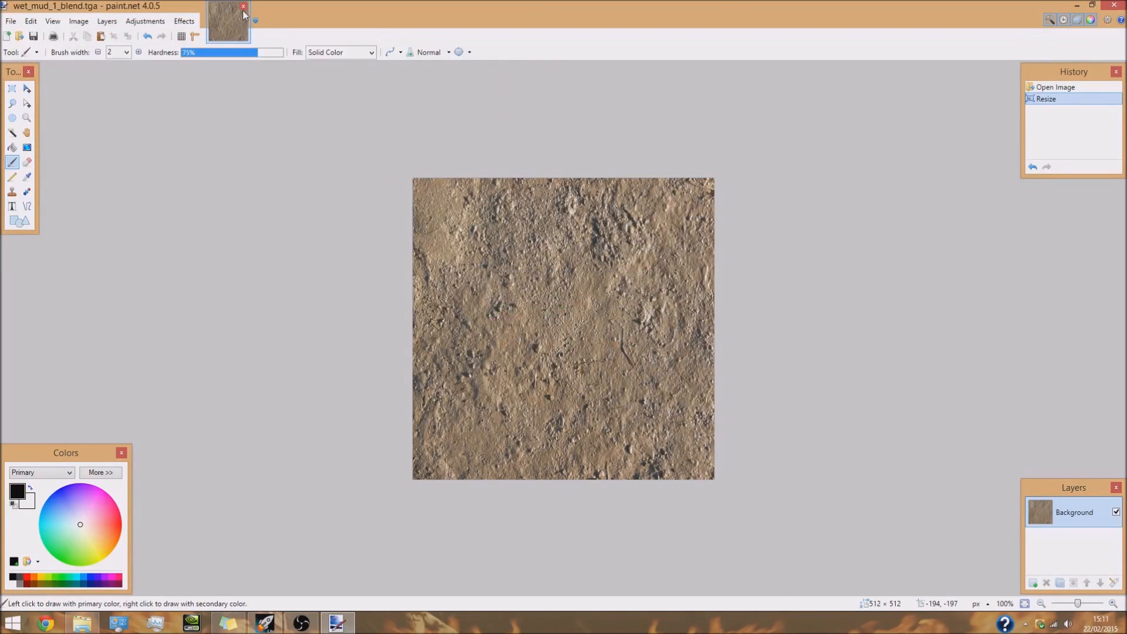
Close paint.net and move the wet_mud_1_blend TGA file from the Desktop into the raw\images folder, granting administrator permission
click(244, 7)
click(1114, 5)
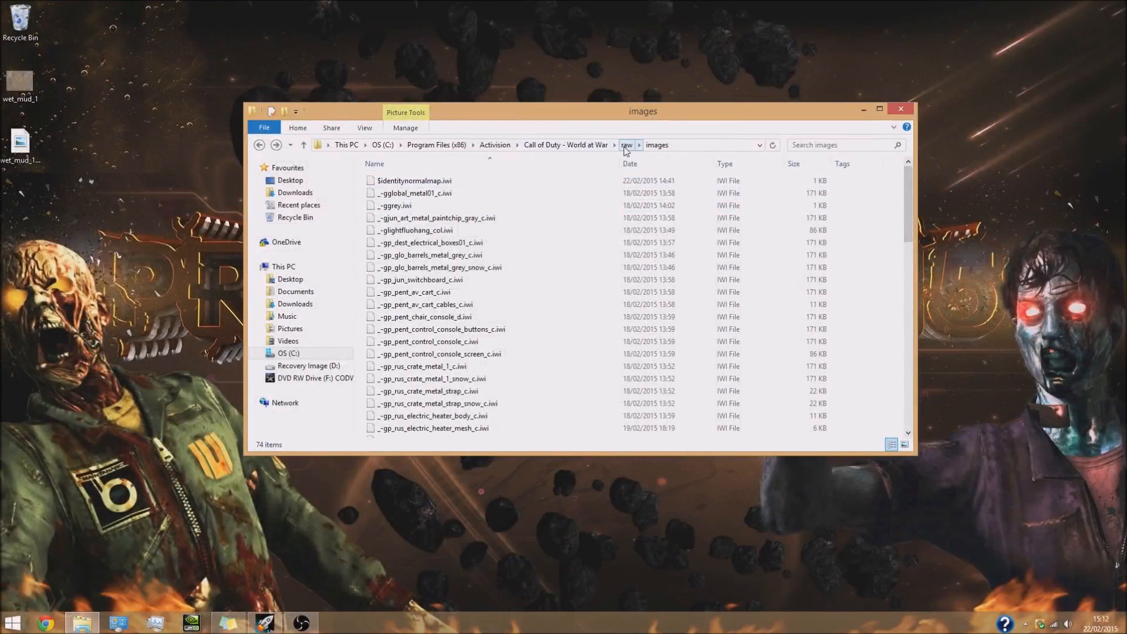
click(22, 146)
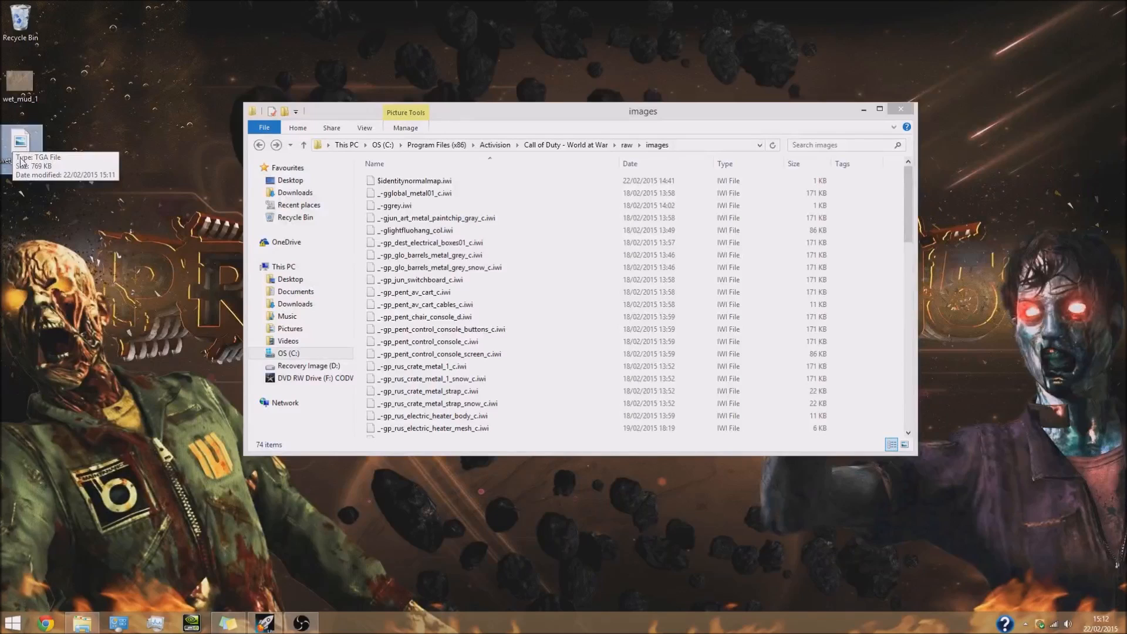
drag(16, 160, 888, 213)
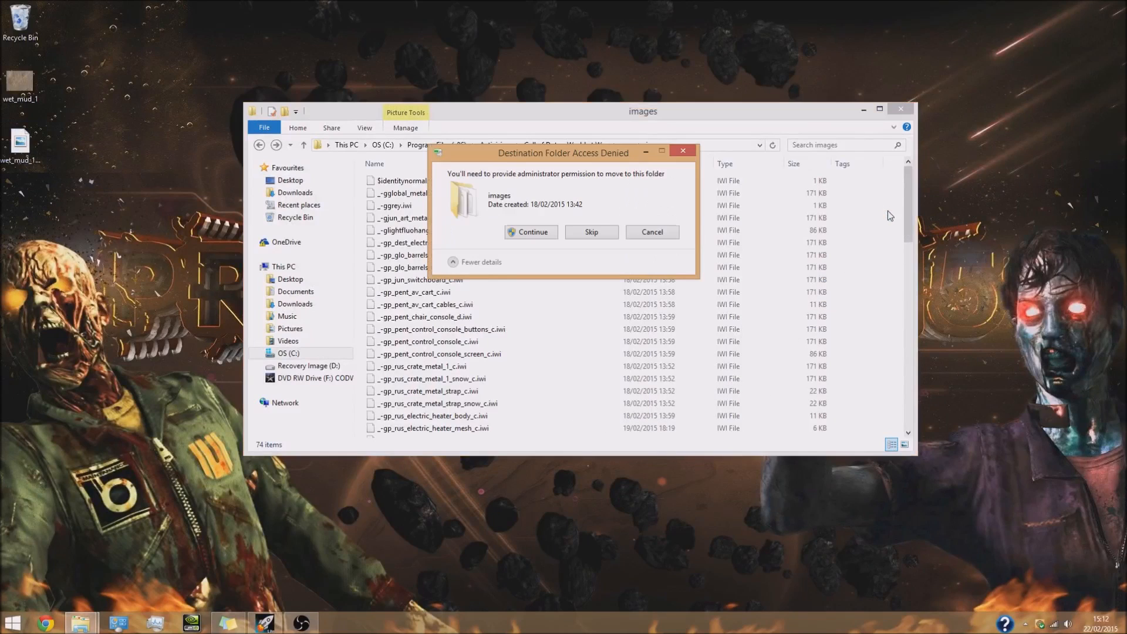
click(532, 232)
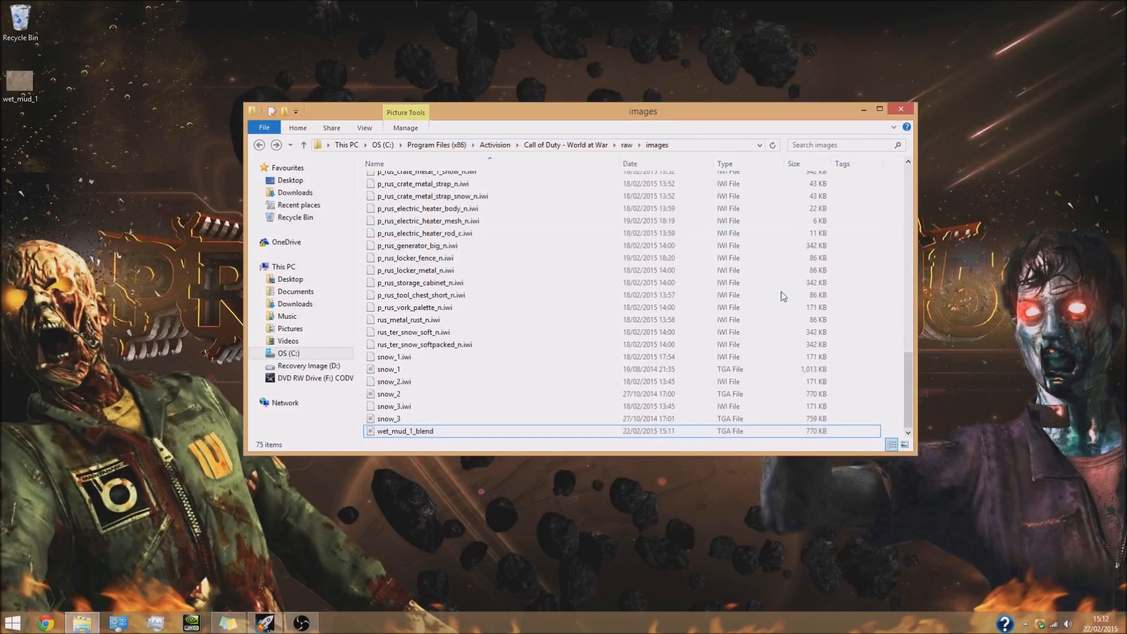
click(376, 432)
Start the Asset Manager from the mod tools launcher
click(266, 622)
click(368, 195)
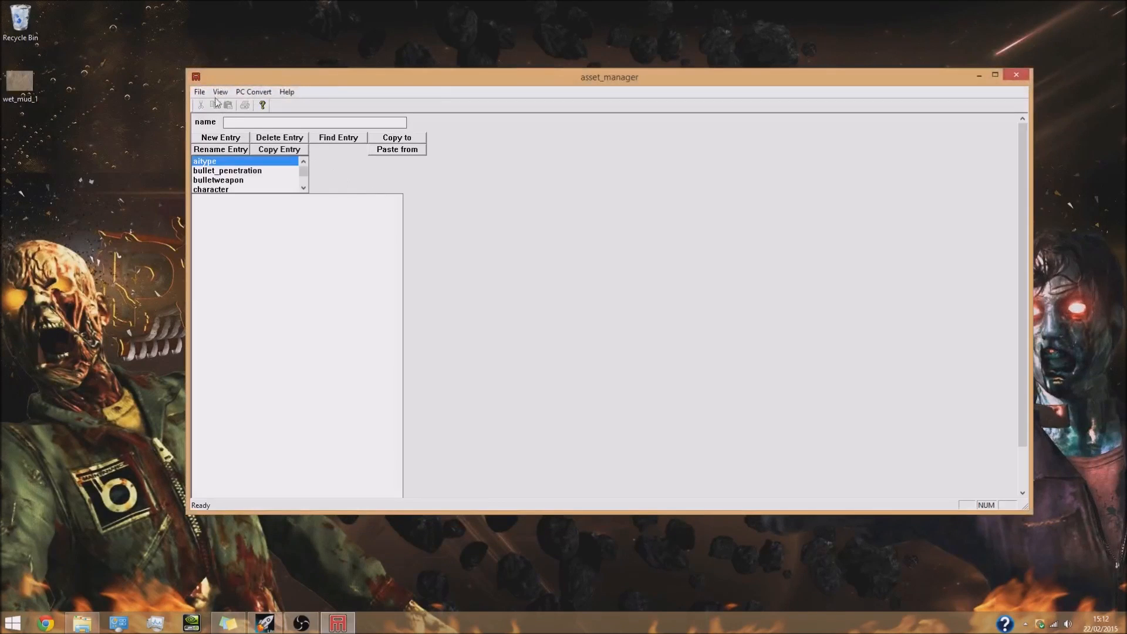
click(199, 92)
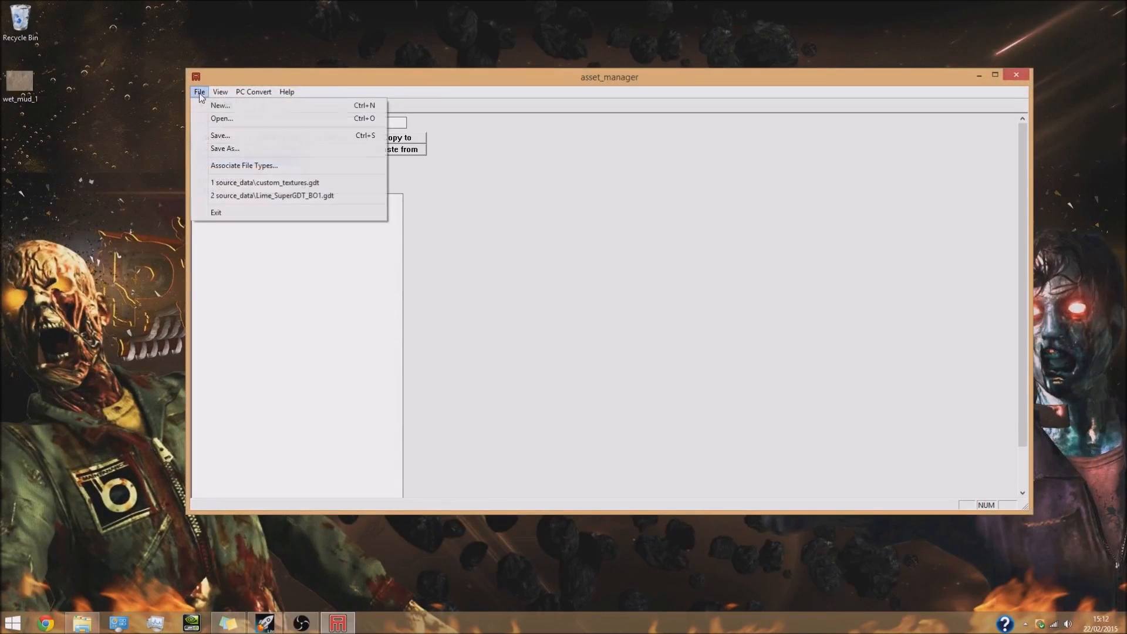
click(222, 119)
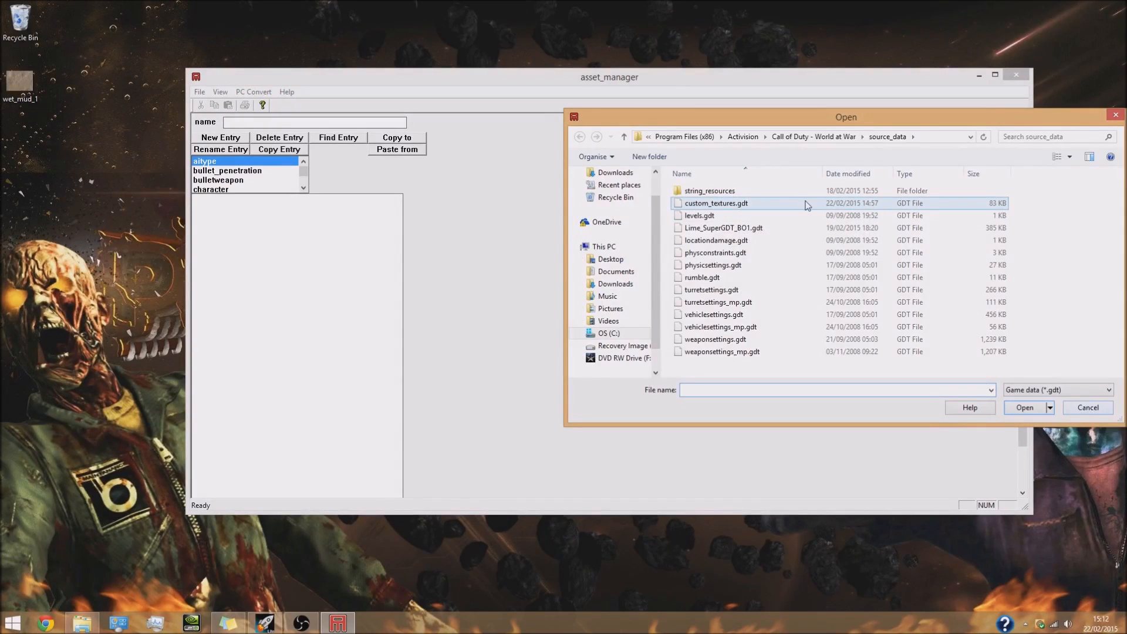
click(1088, 409)
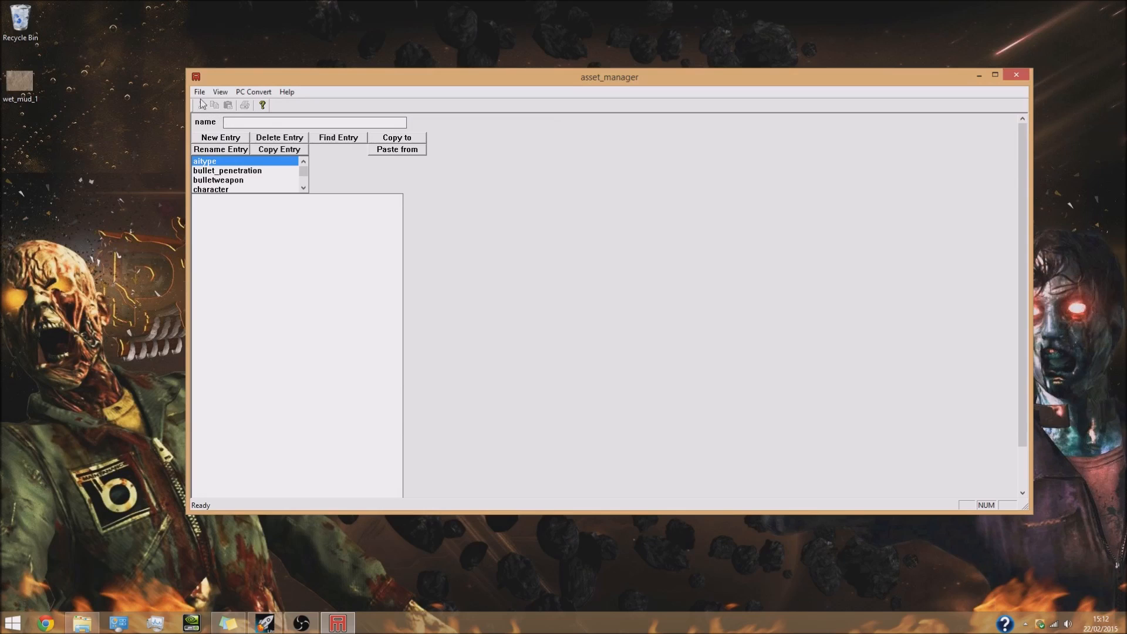
click(200, 93)
click(213, 107)
click(199, 91)
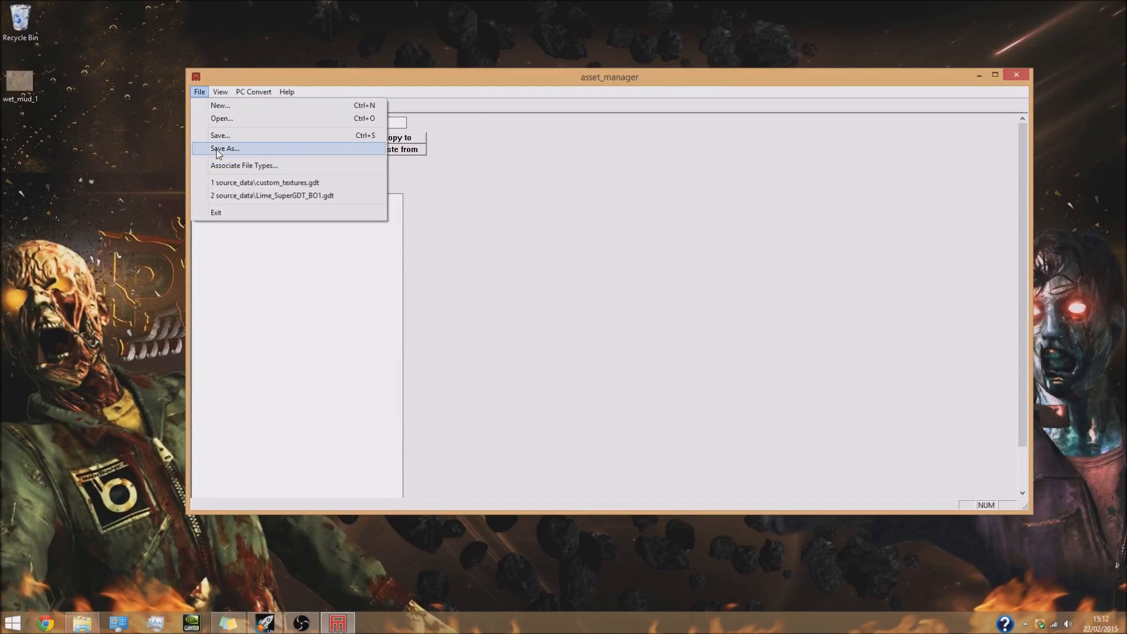
click(517, 85)
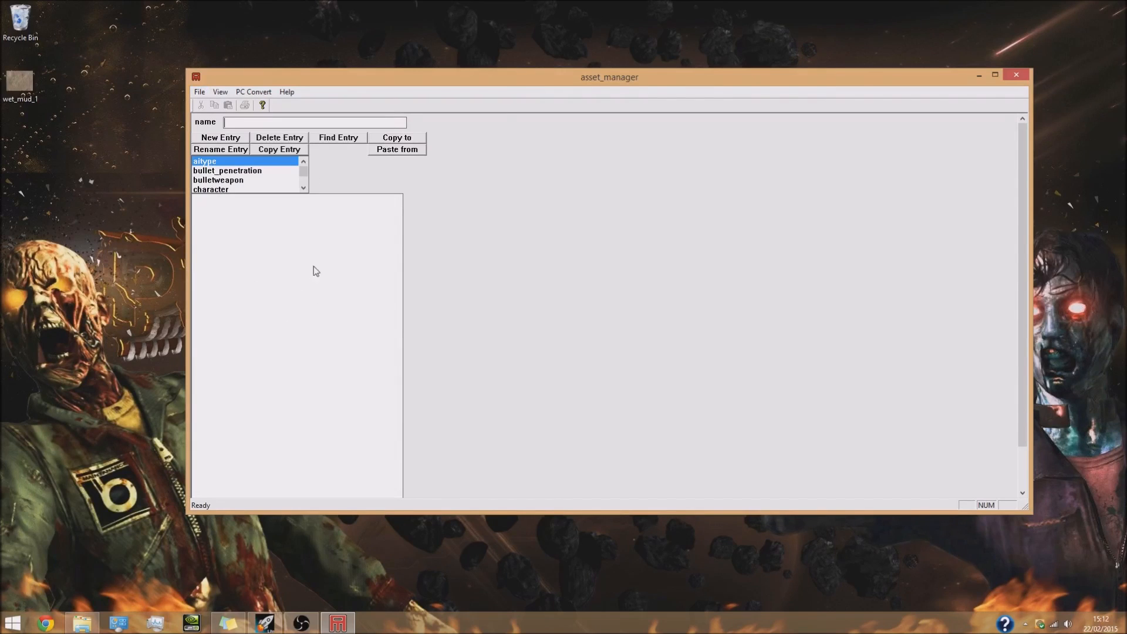
Open the custom_textures.gdt game data file from the source_data folder
click(201, 92)
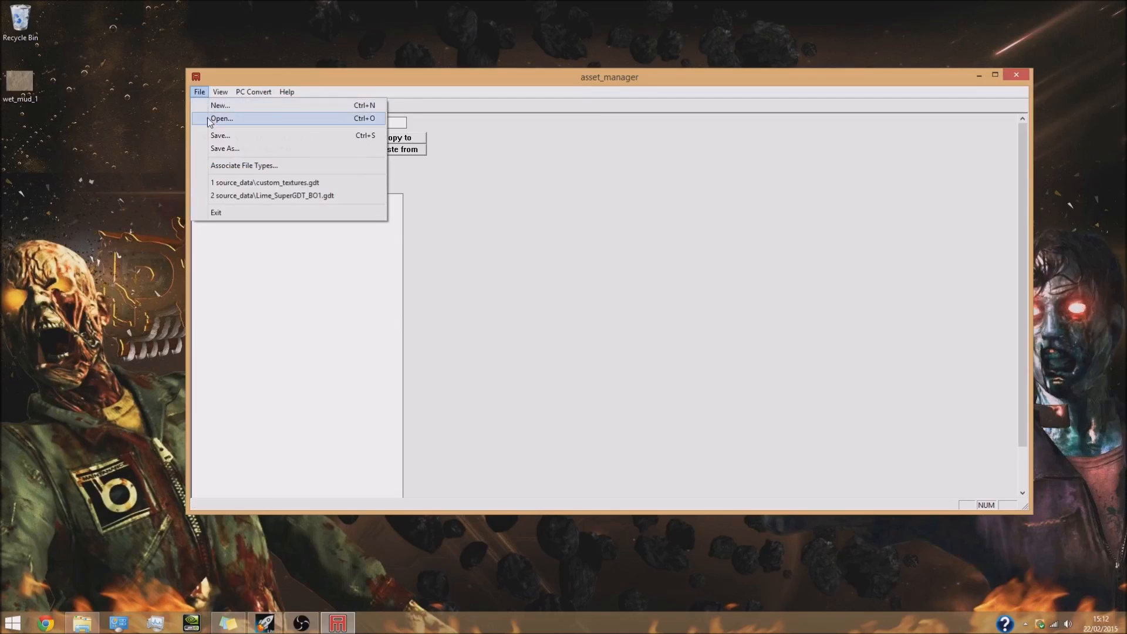
click(221, 119)
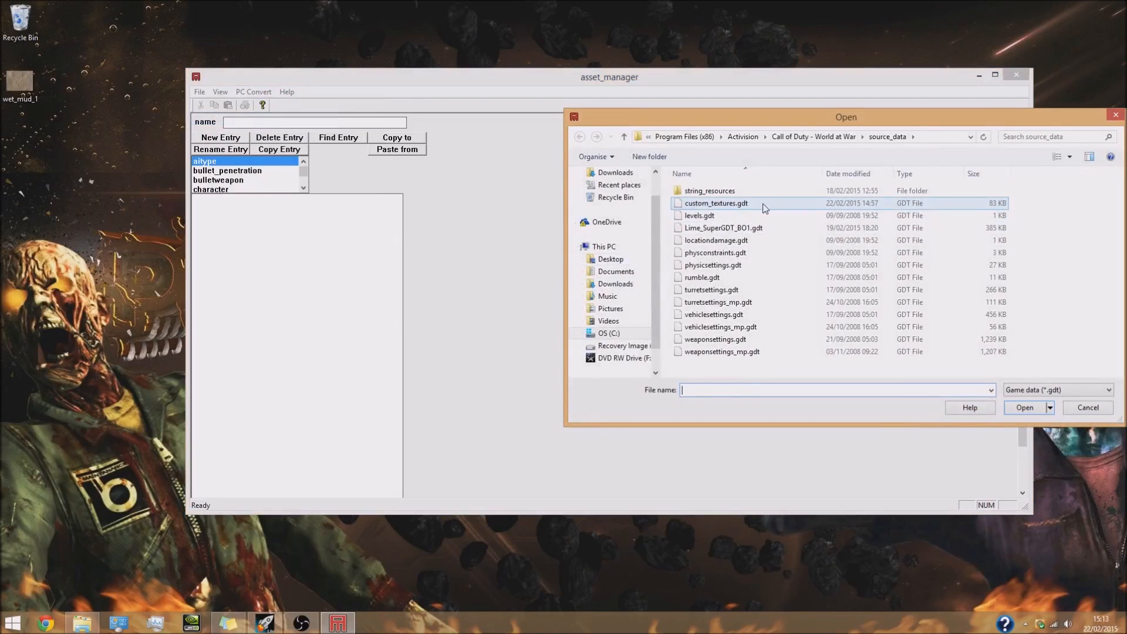
double_click(764, 204)
Add a new material entry named wet_mud_1_blend to the custom textures file
click(265, 343)
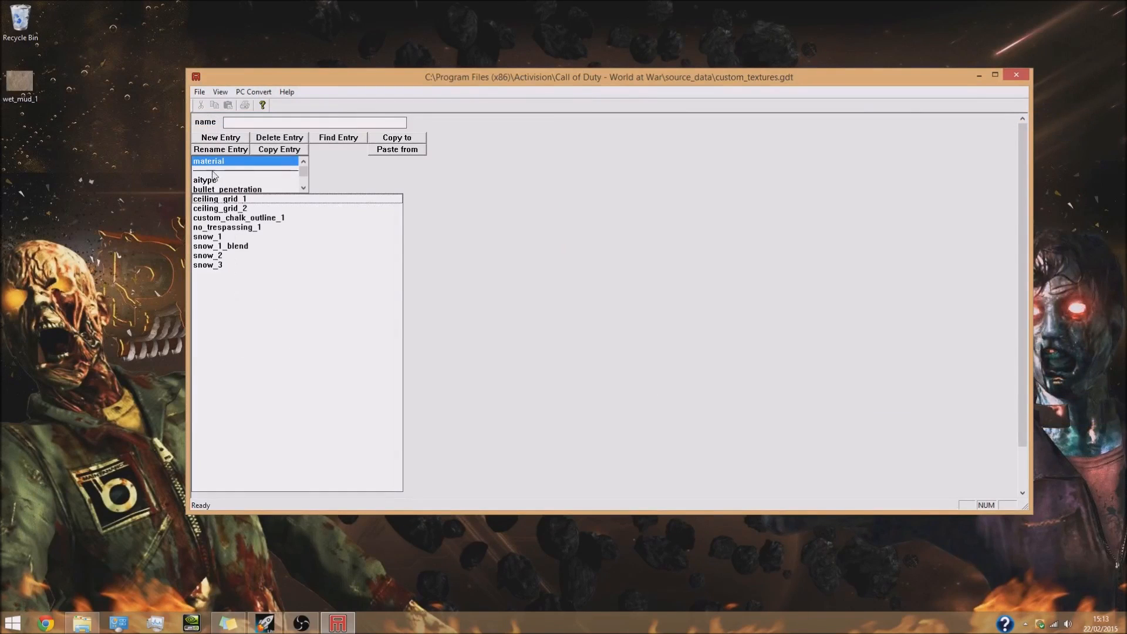
click(223, 138)
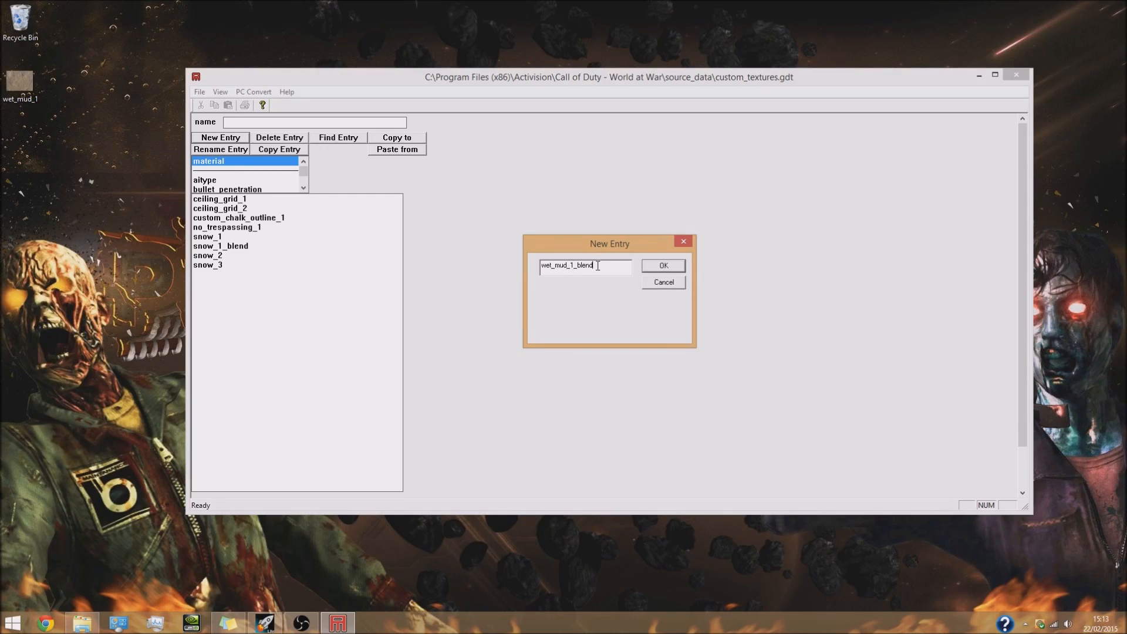
click(664, 266)
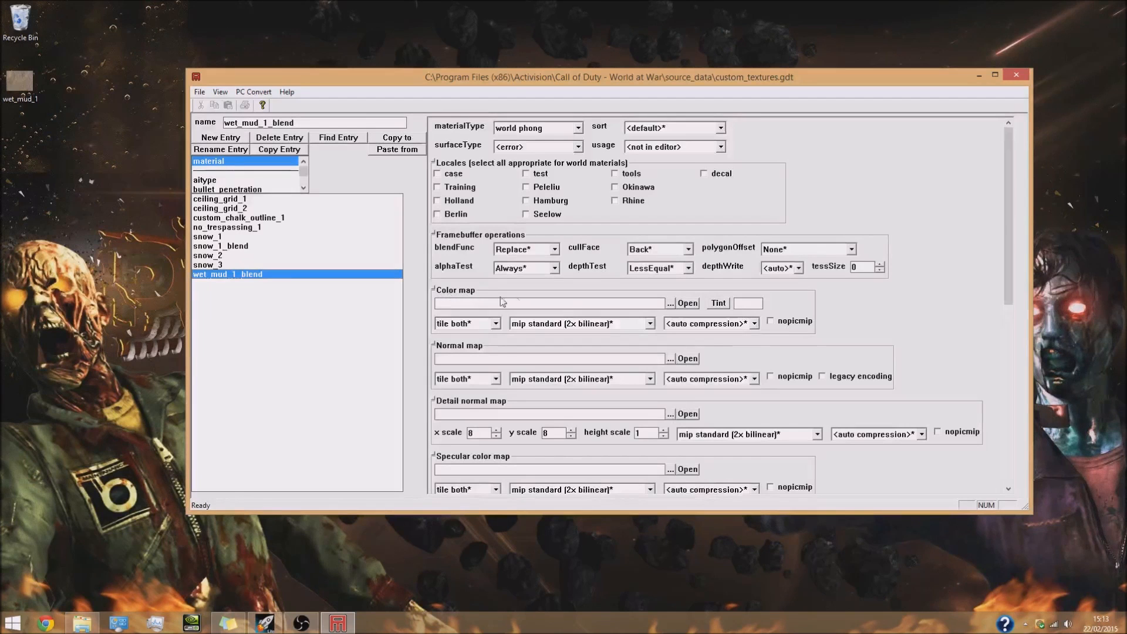
Assign wet_mud_1_blend.tga from the raw\images folder as the material's color map
click(671, 303)
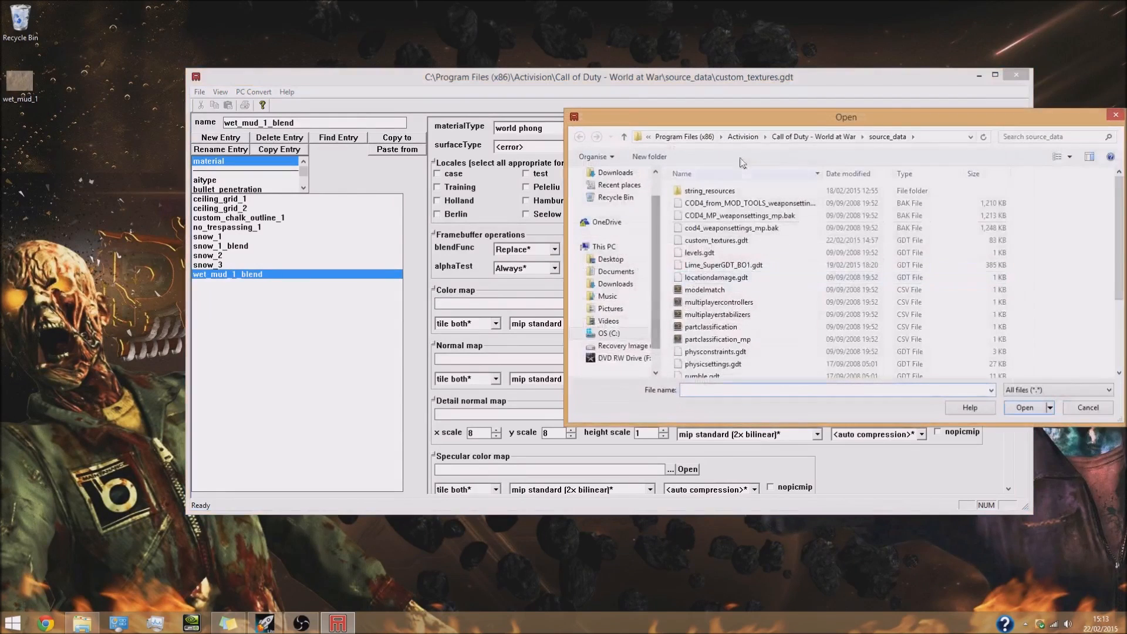
click(816, 138)
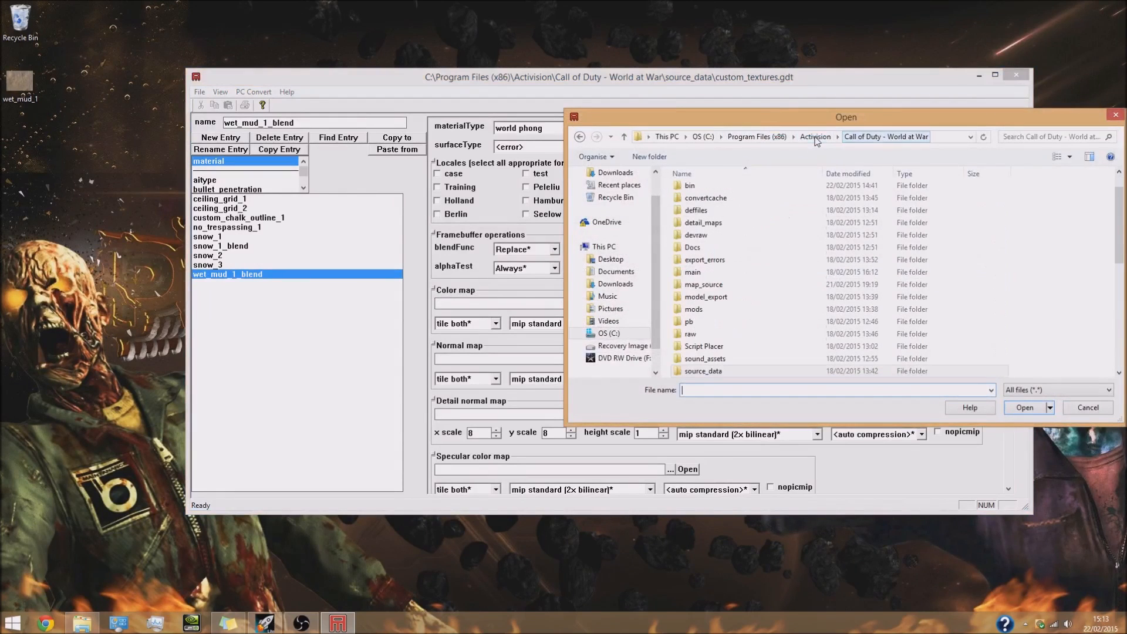
double_click(702, 334)
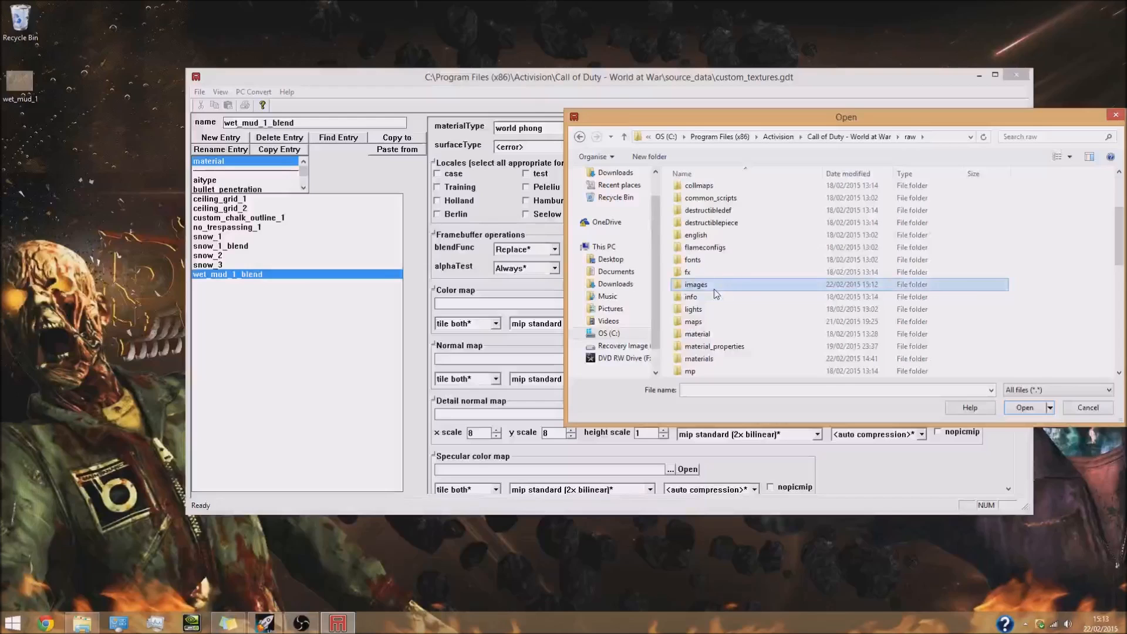
double_click(714, 287)
drag(764, 124, 492, 139)
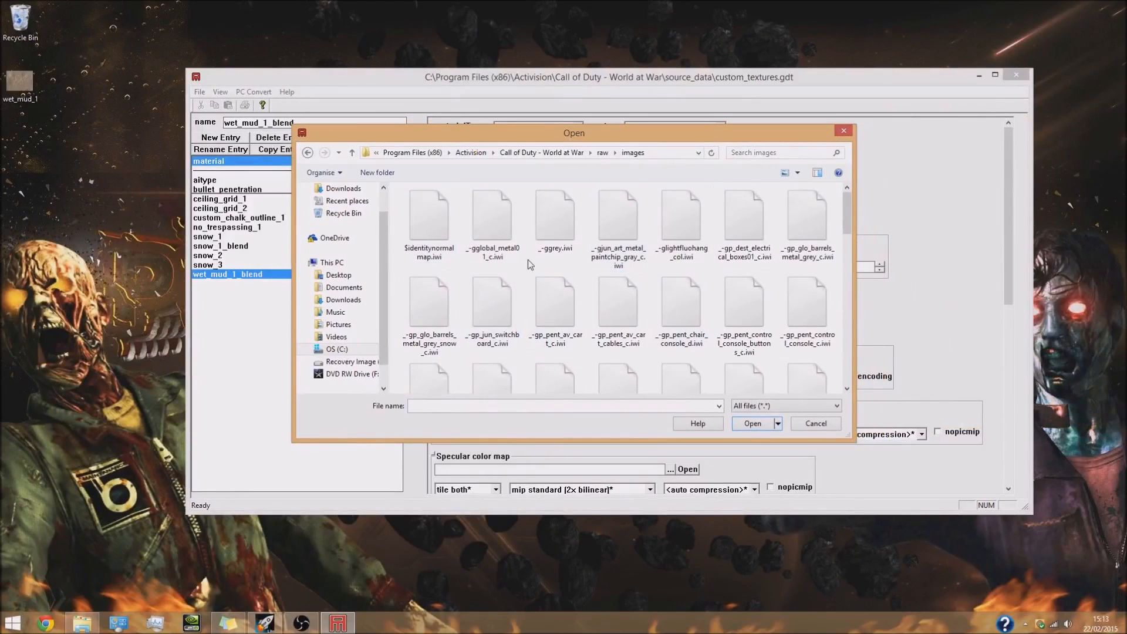
click(466, 407)
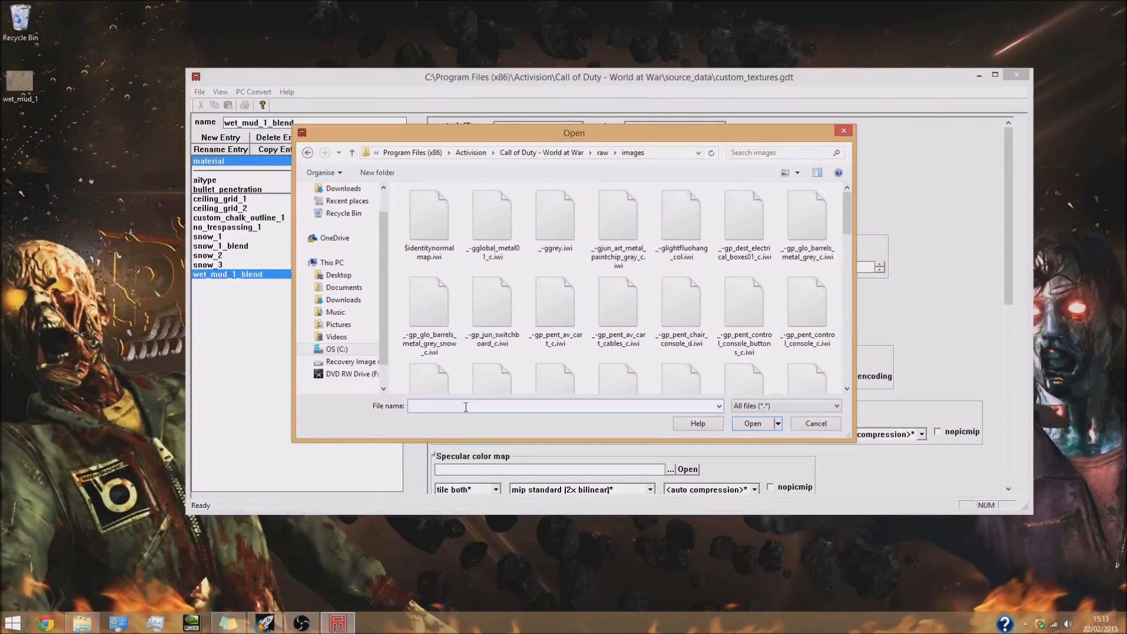
text(w)
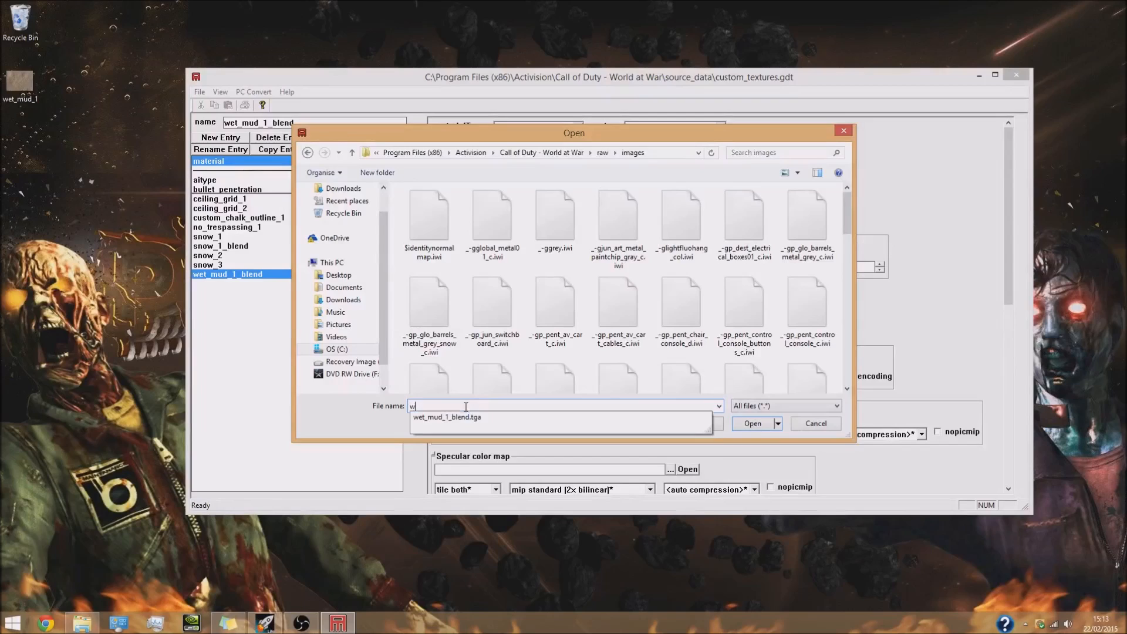
text(et_mud_1_blend.tga)
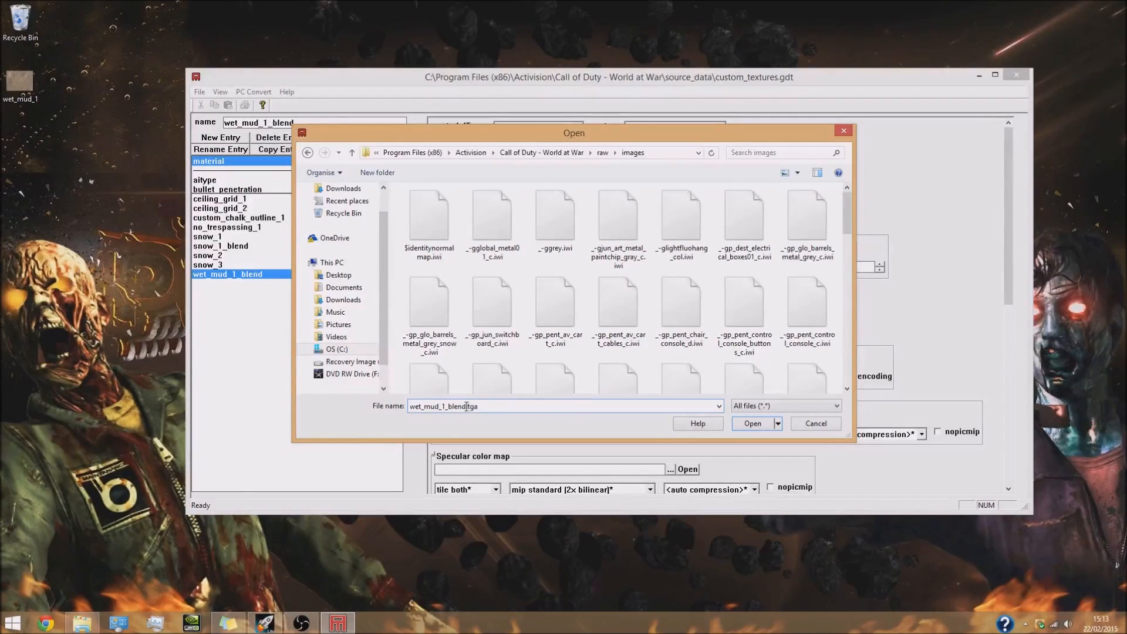
click(752, 425)
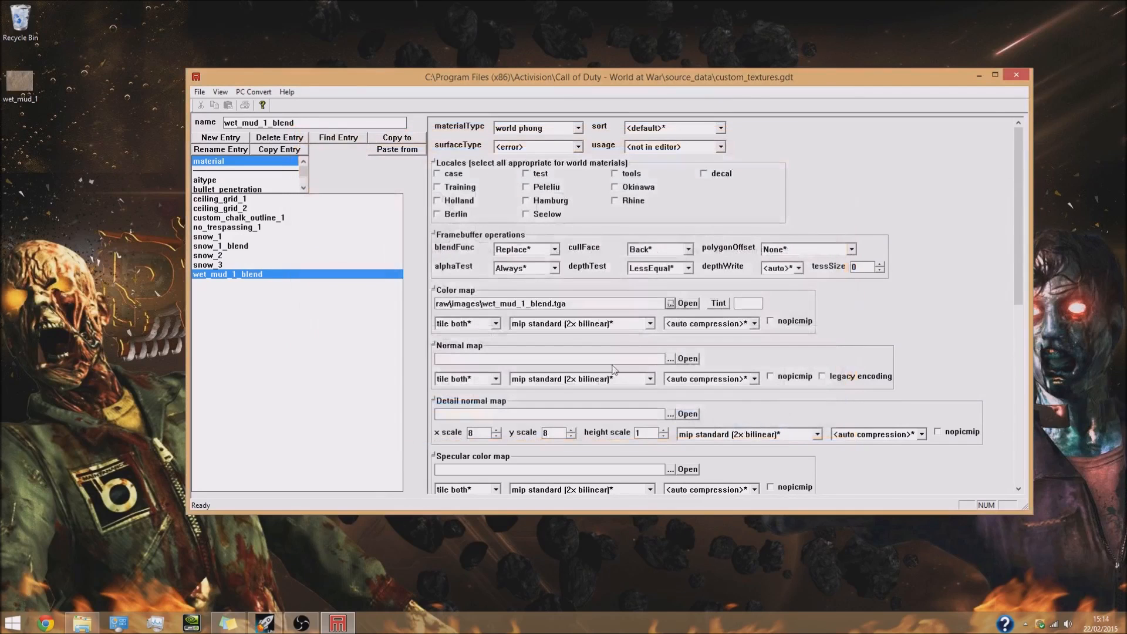
drag(576, 301, 555, 304)
mouse_move(552, 305)
mouse_down()
mouse_move(481, 306)
mouse_move(555, 304)
mouse_up()
click(579, 306)
drag(573, 305, 554, 306)
click(579, 304)
drag(567, 314, 552, 329)
click(557, 305)
Enable the decal locale for the wet_mud_1_blend material and set its usage to ground
click(704, 174)
click(684, 148)
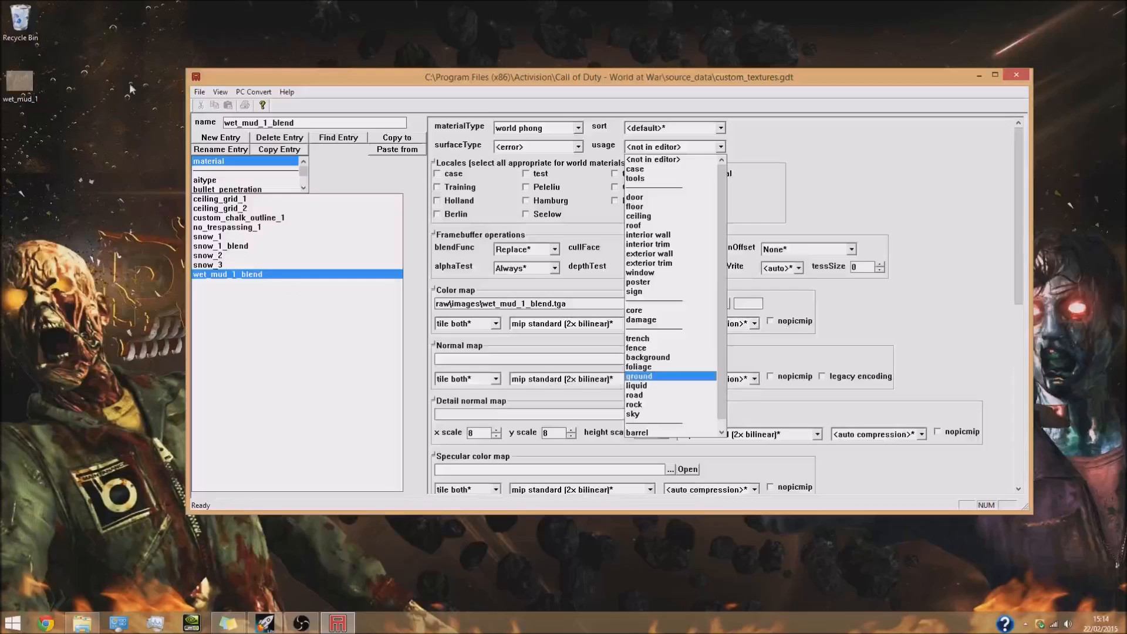
click(650, 377)
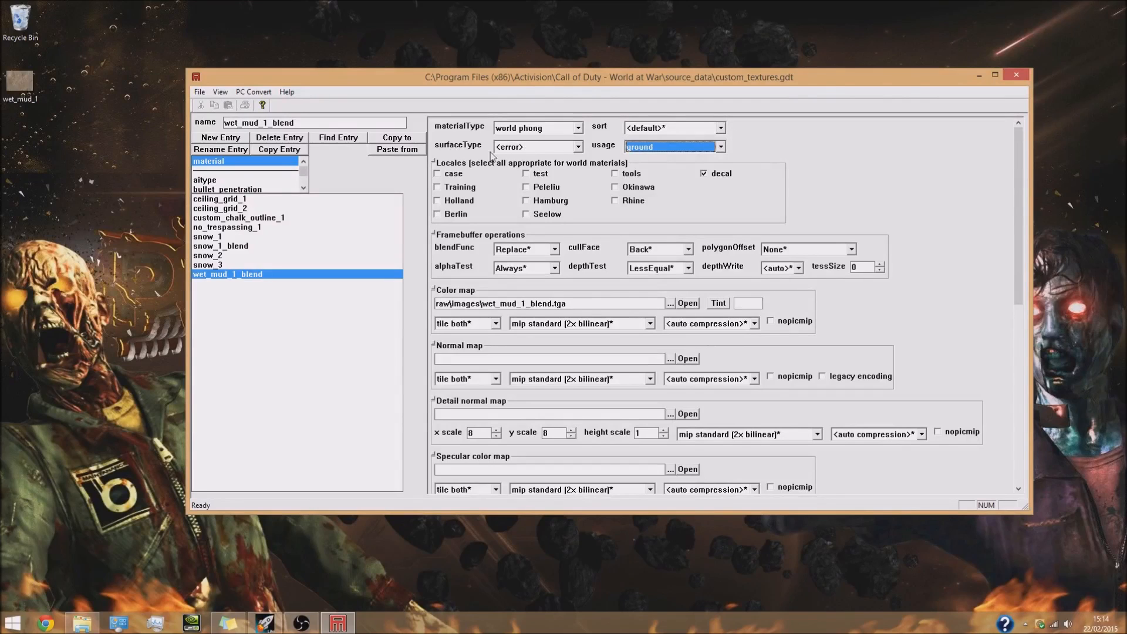
Set the surface type of the wet_mud_1_blend material to mud
click(577, 147)
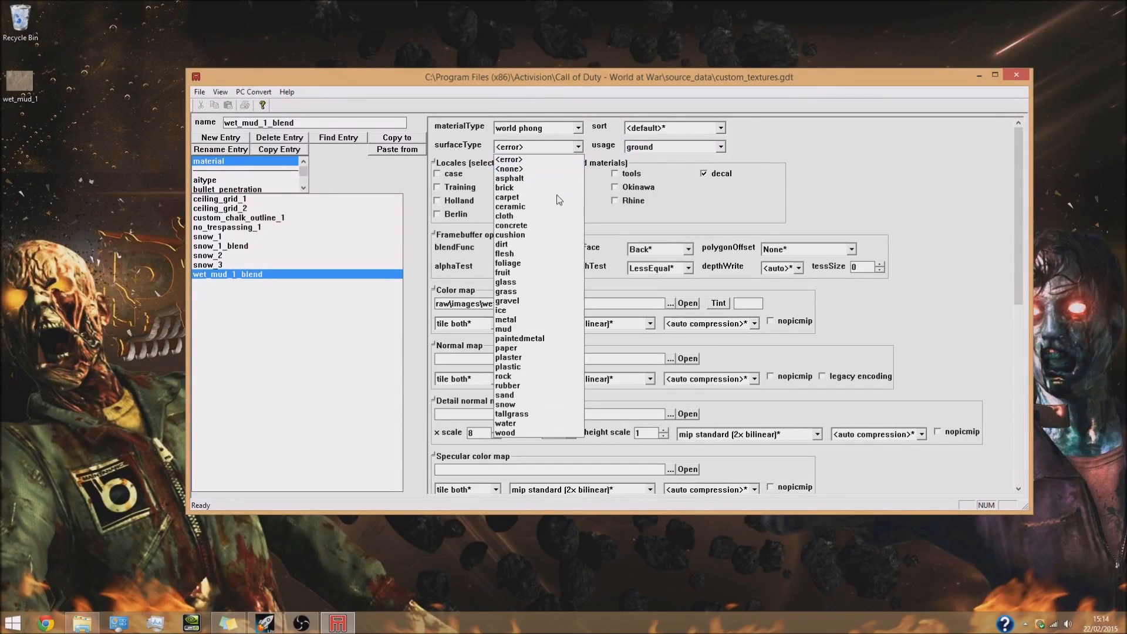
click(516, 334)
click(578, 148)
click(883, 159)
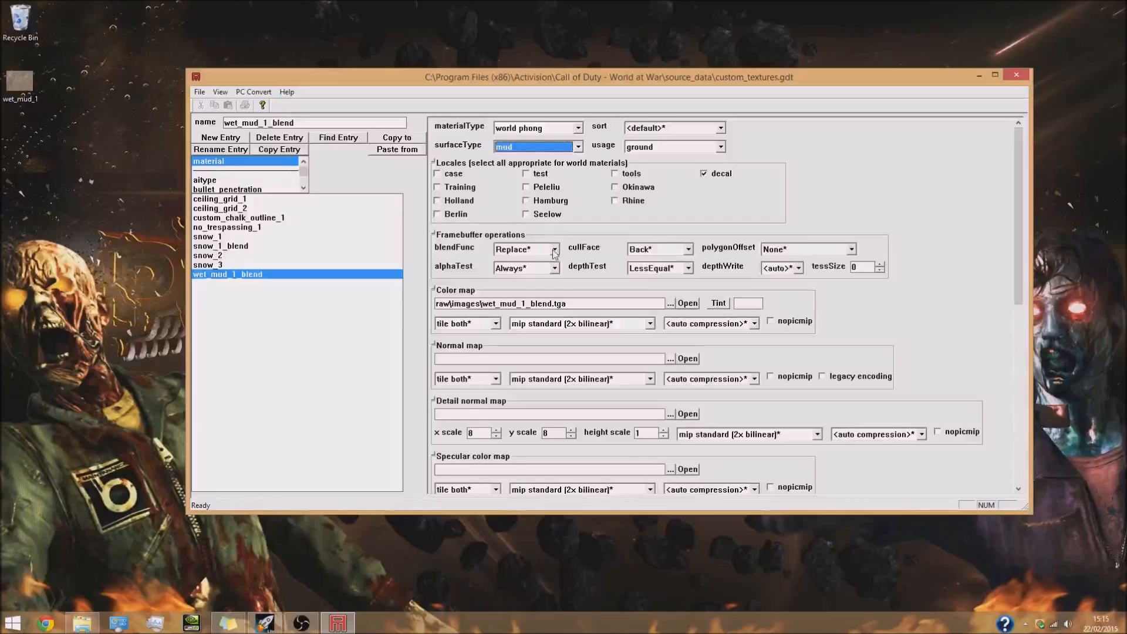
Set the wet_mud_1_blend material's blend function to Blend and its alpha test to GE128
click(526, 249)
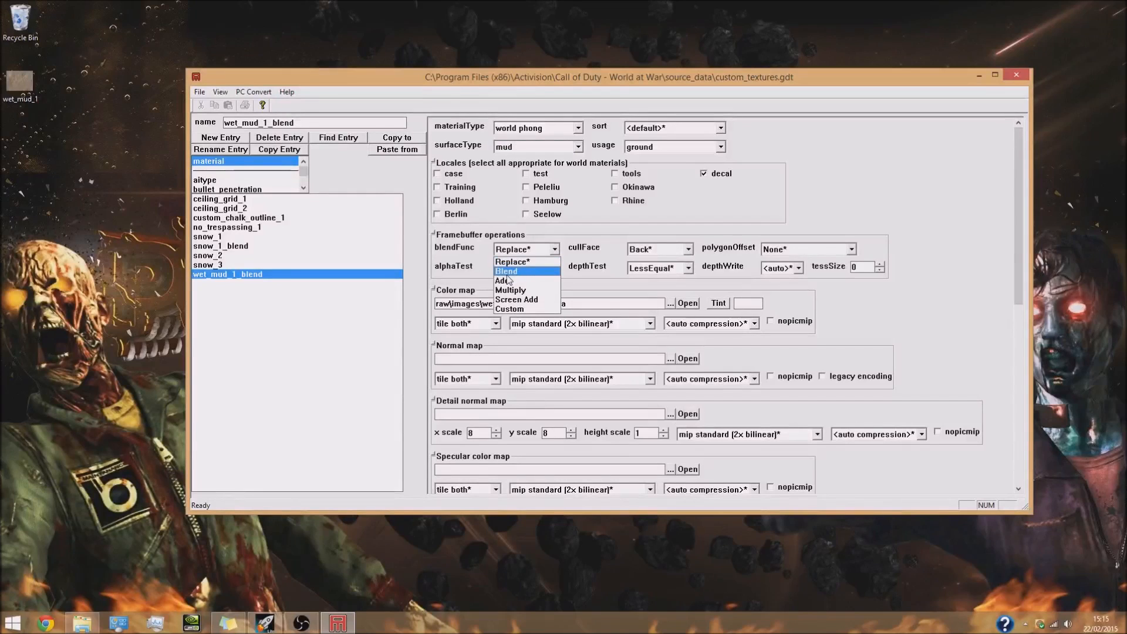
click(517, 271)
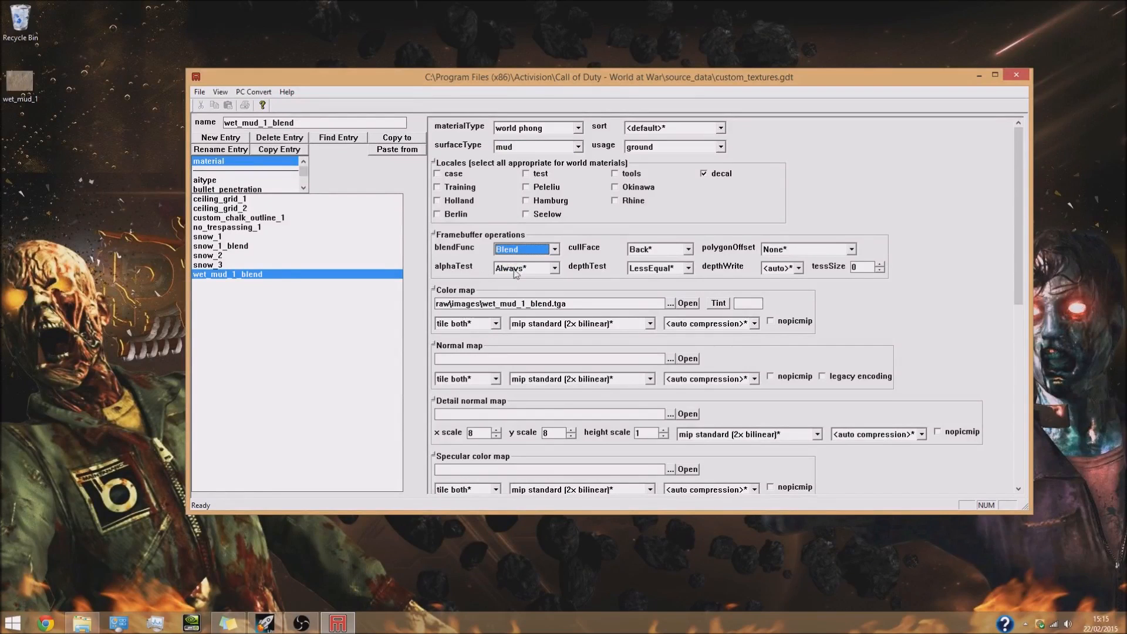
click(555, 269)
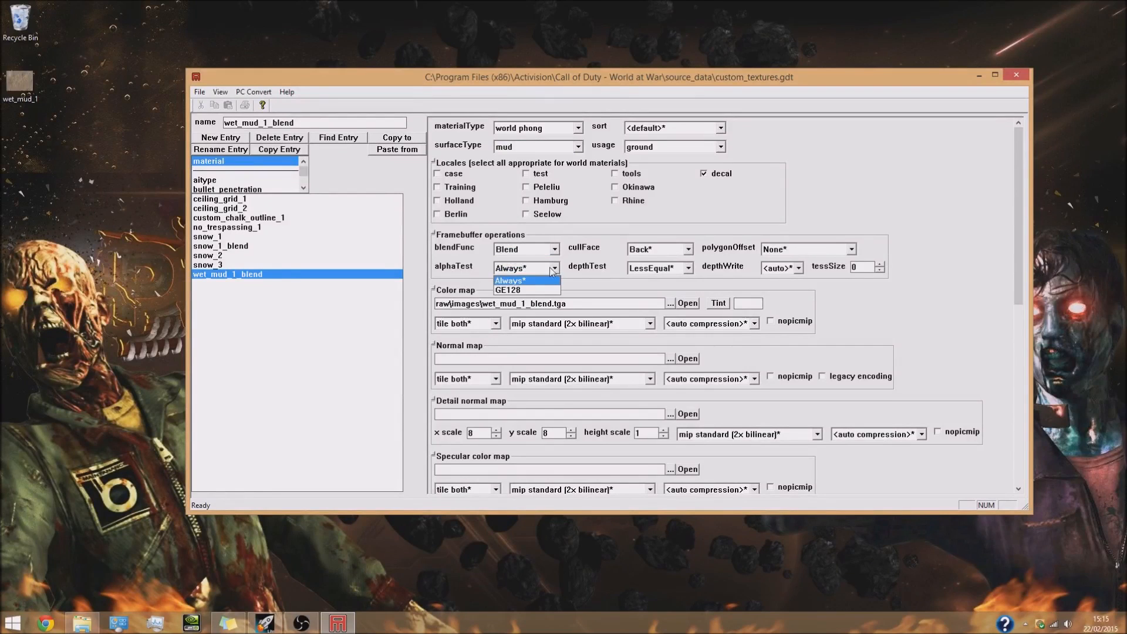
click(514, 290)
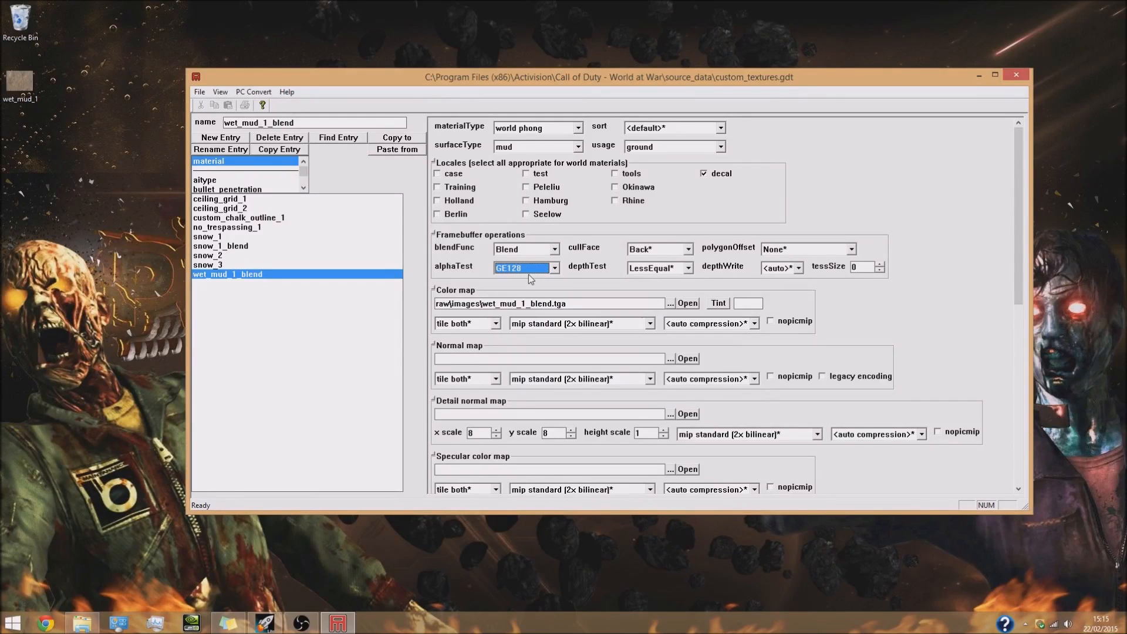
Convert only the current wet_mud_1_blend asset for PC and save the custom textures file
click(263, 92)
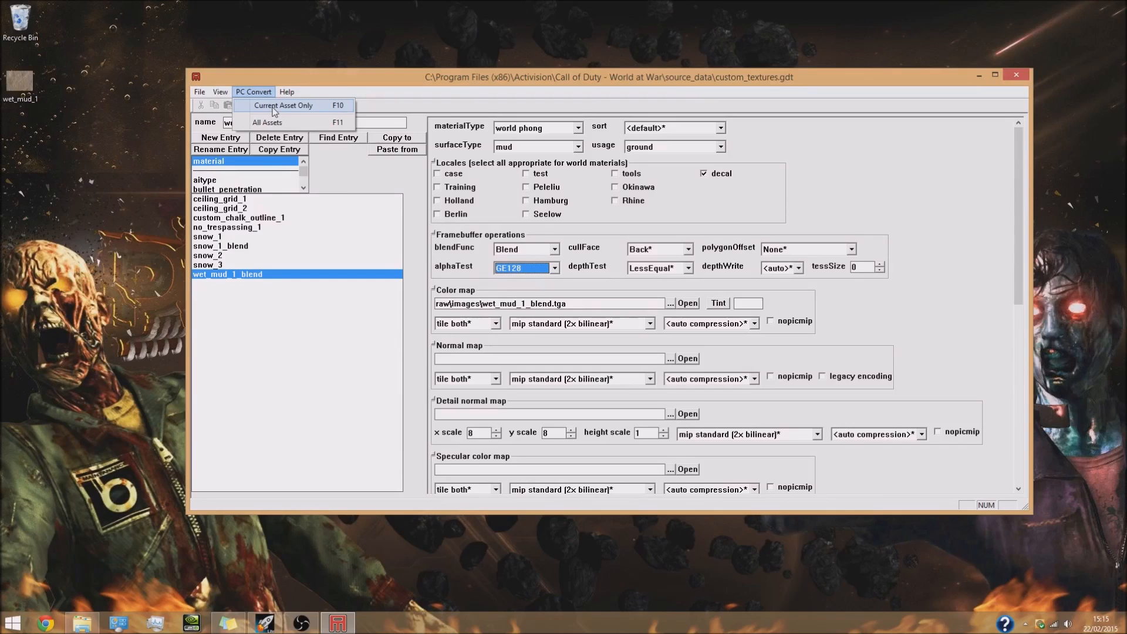
click(274, 106)
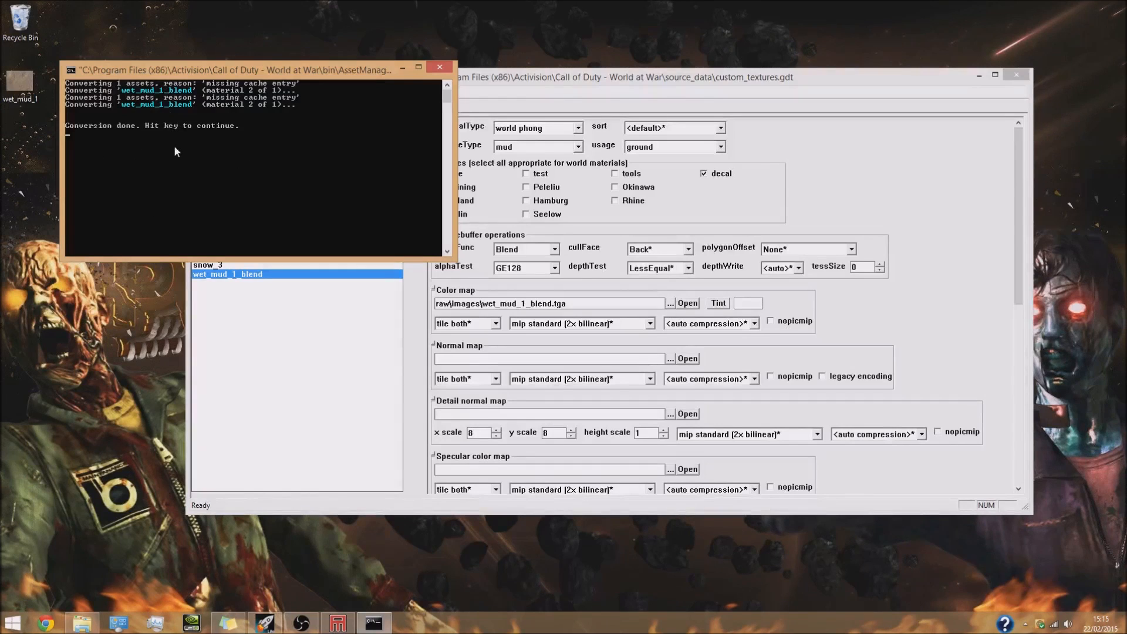
key(Return)
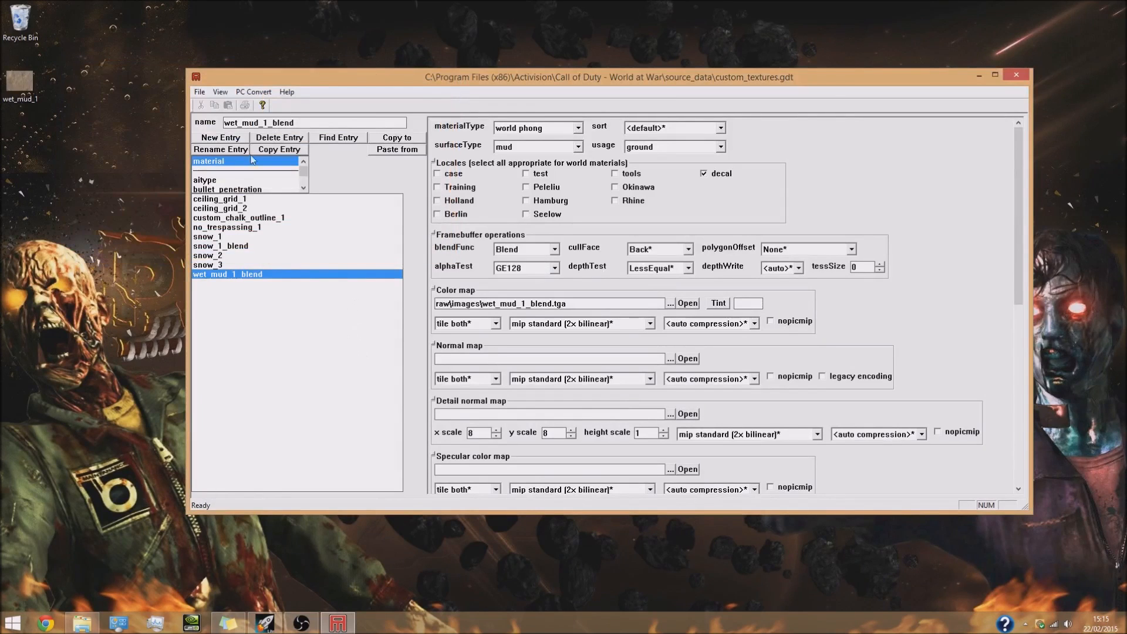
click(200, 92)
click(218, 133)
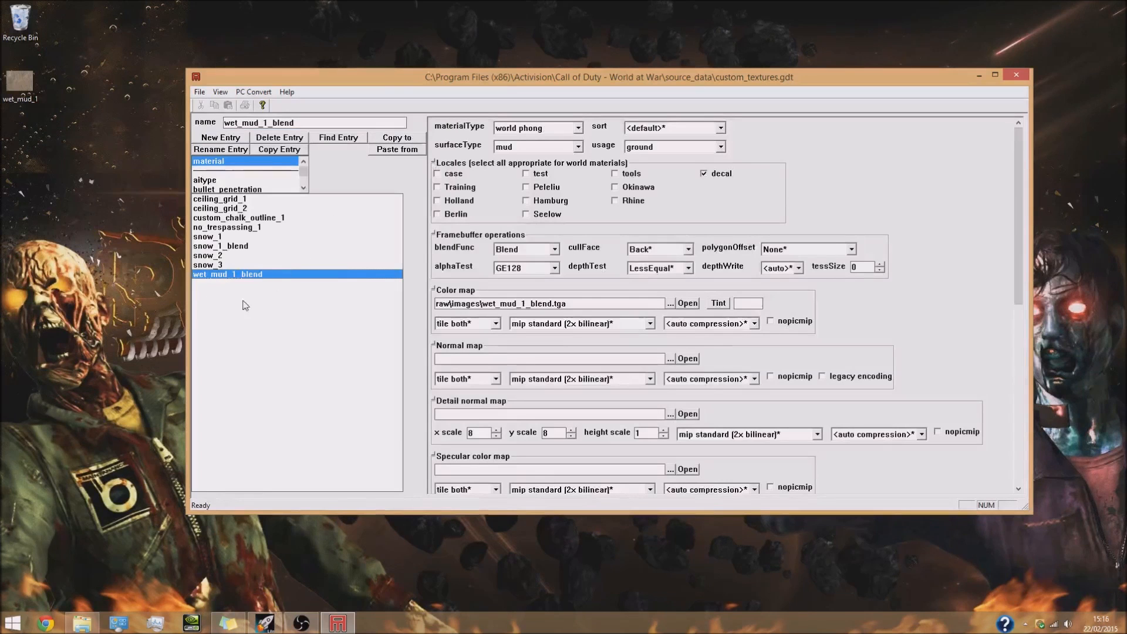
Switch from the asset manager to the Radiant map editor and draw a square brush about 256 × 256 units from the origin
click(1016, 75)
click(351, 146)
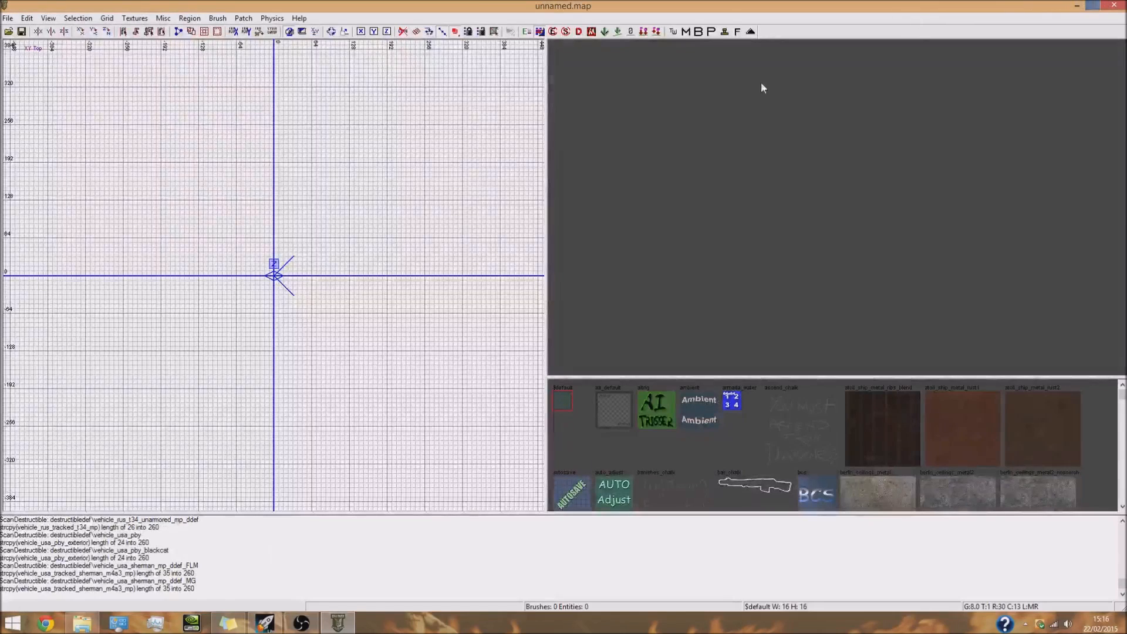
mouse_move(274, 258)
mouse_down()
mouse_move(118, 298)
mouse_move(158, 292)
mouse_move(262, 216)
mouse_move(272, 169)
mouse_up()
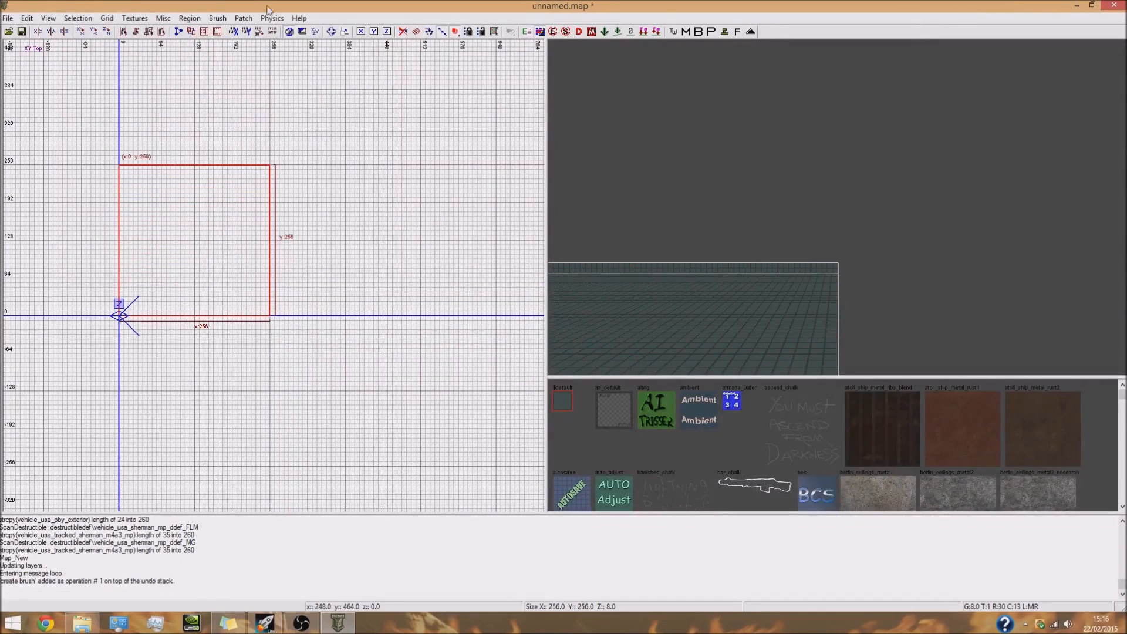
Turn the selected brush into a simple terrain patch with a density of 9 in width and 9 in height
click(243, 18)
click(271, 40)
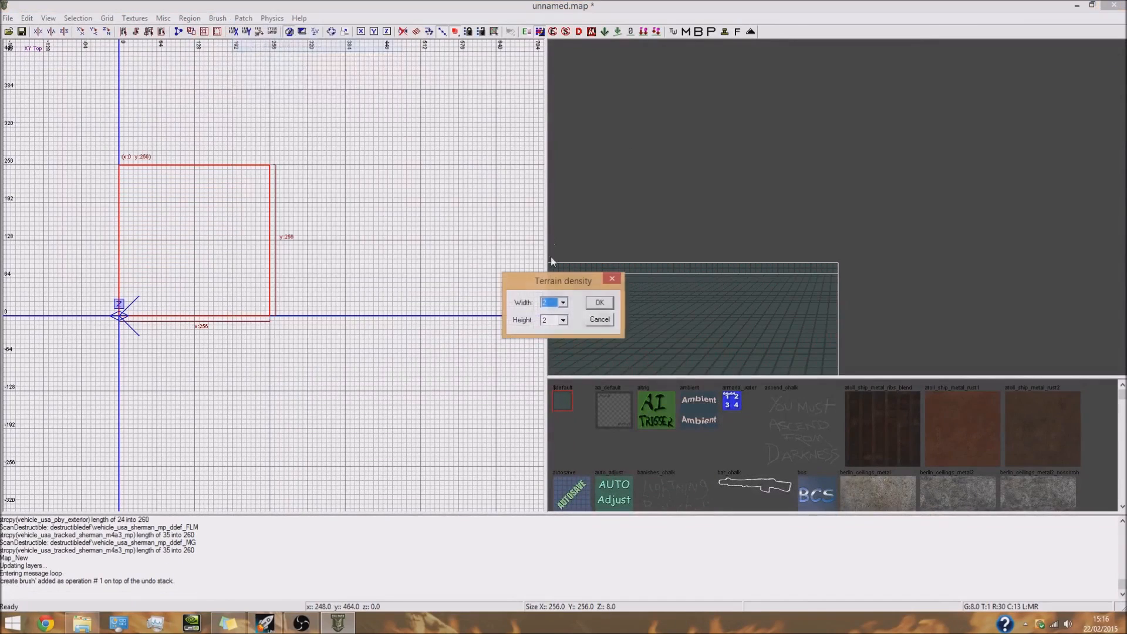
click(562, 302)
click(549, 371)
click(564, 321)
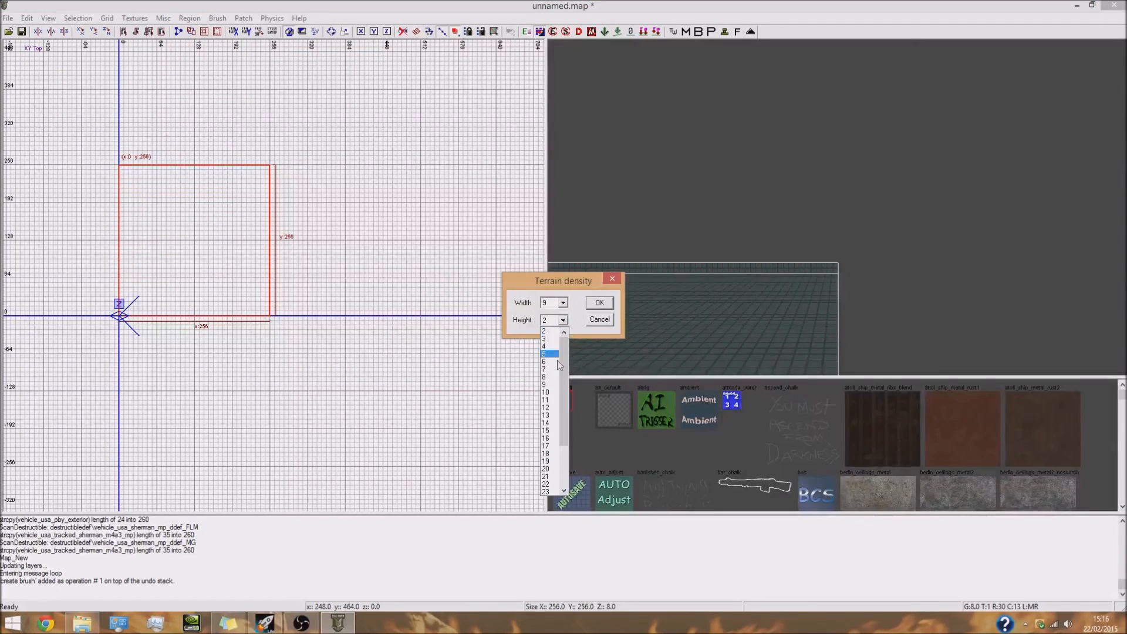
click(546, 384)
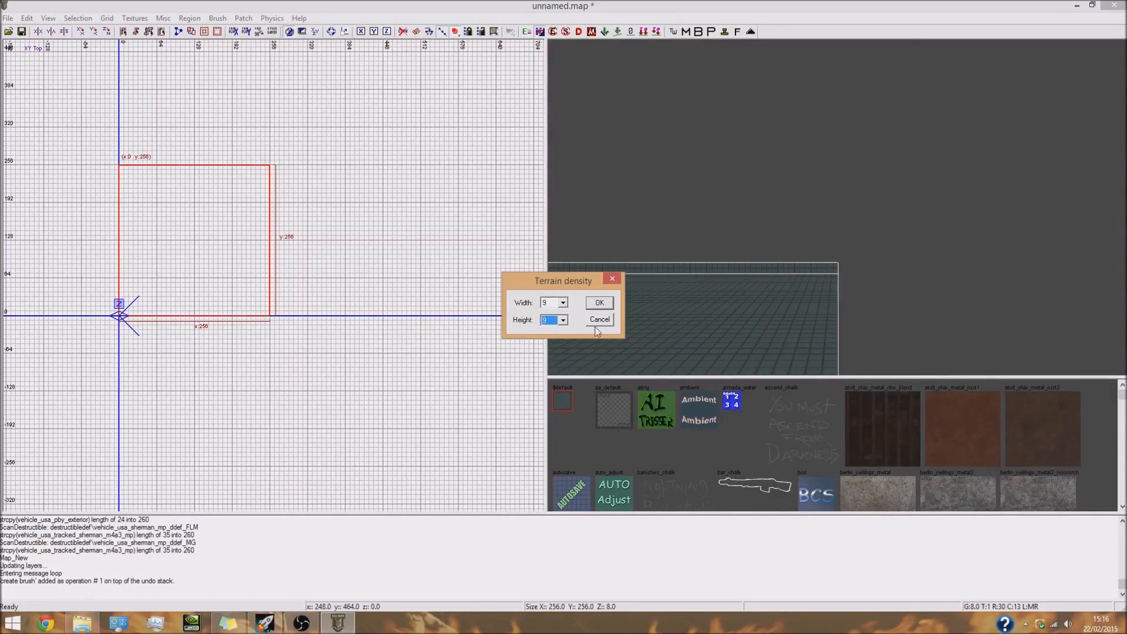
click(599, 305)
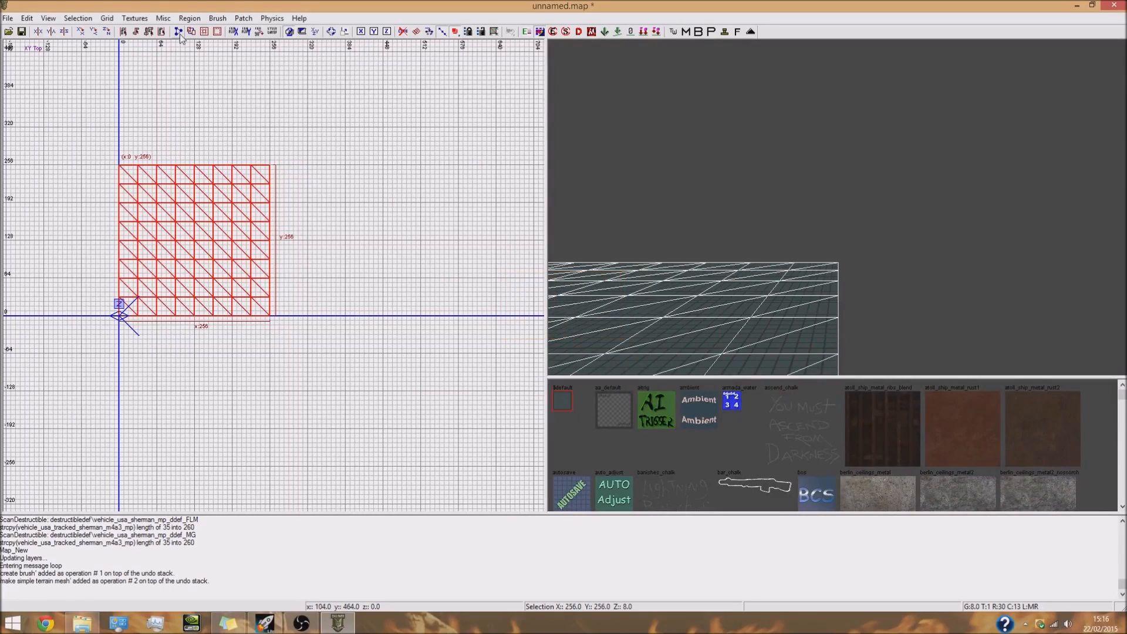
Filter the textures to ground usage and apply wet_mud_1_blend to the terrain patch
click(145, 21)
mouse_move(194, 195)
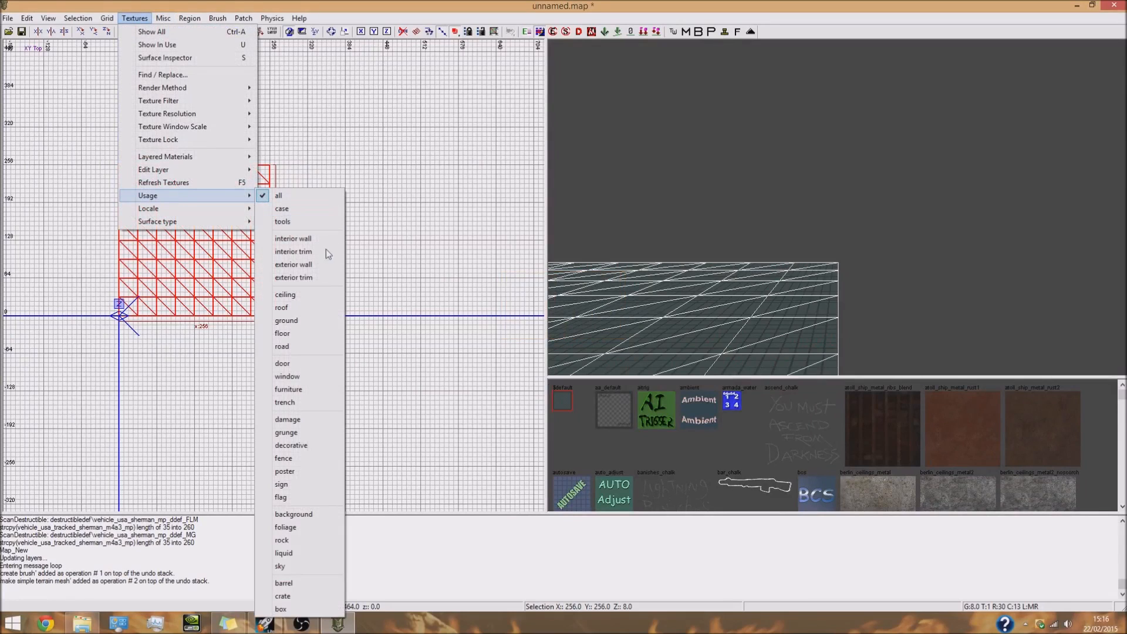
click(286, 321)
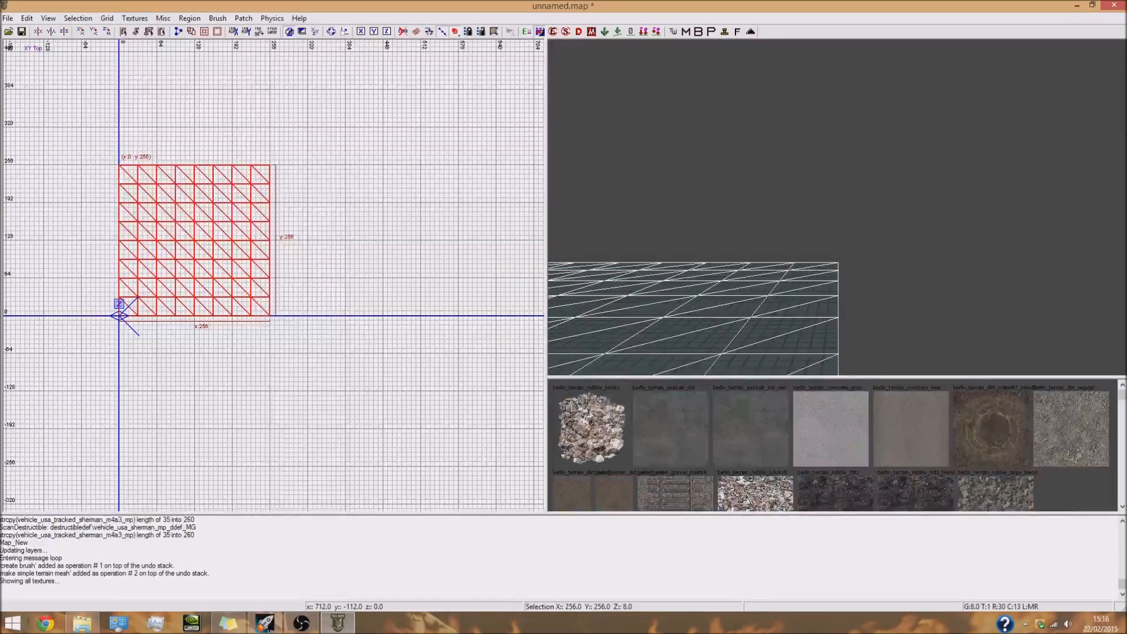
drag(1124, 401, 1123, 496)
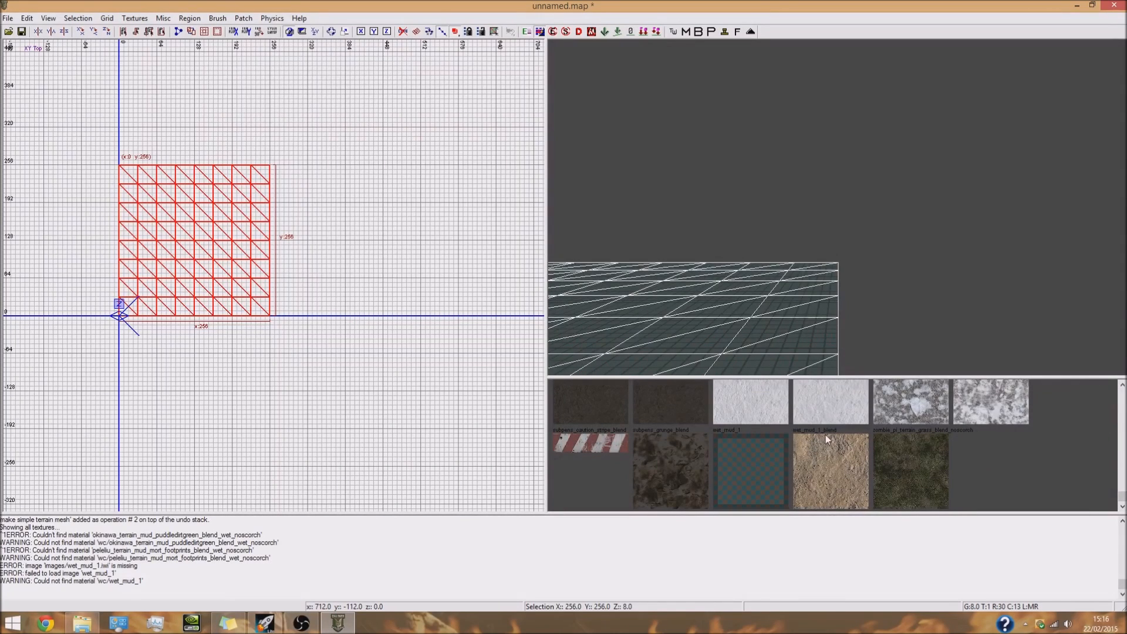
click(828, 450)
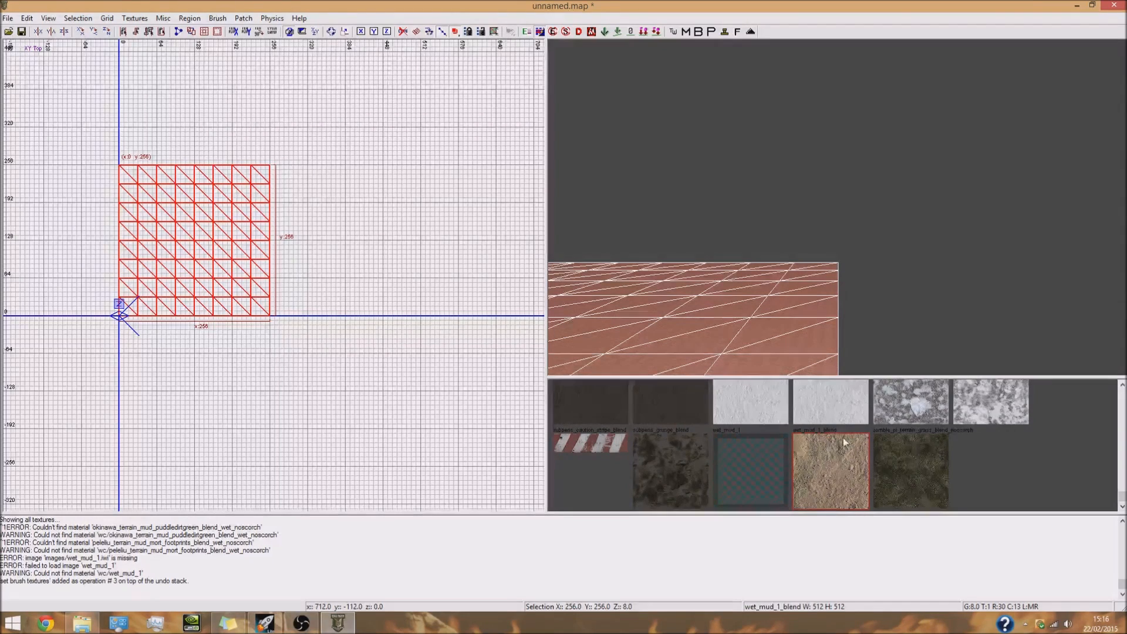
Apply natural texturing and lightmap texturing to the terrain patch through the surface inspector
mouse_move(940, 329)
mouse_down()
mouse_move(930, 359)
mouse_move(925, 329)
mouse_up()
mouse_move(857, 283)
mouse_down()
mouse_move(859, 259)
mouse_move(858, 284)
mouse_up()
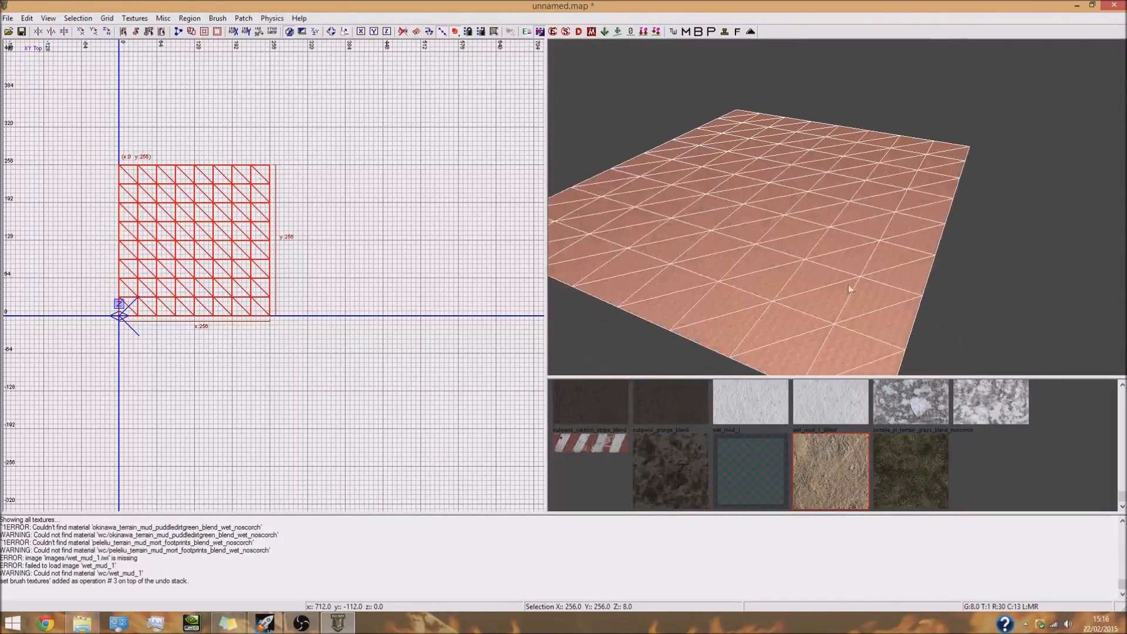
key(s)
click(506, 296)
click(563, 296)
click(491, 435)
mouse_move(831, 274)
mouse_down()
mouse_move(834, 252)
mouse_move(836, 288)
mouse_move(825, 261)
mouse_up()
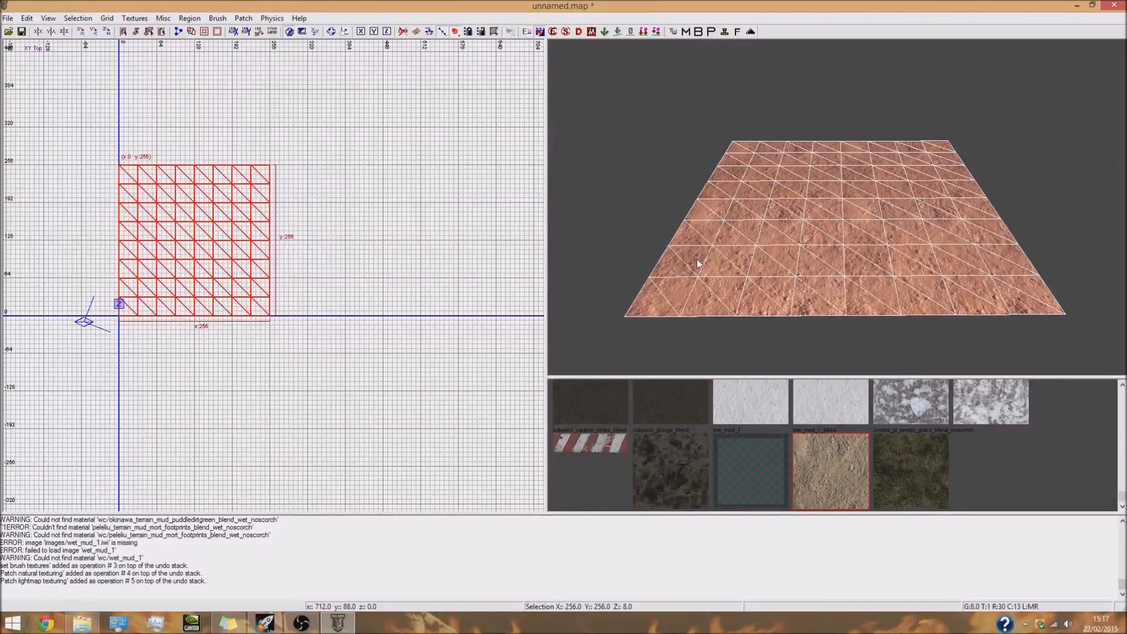
Paint the alpha away along the middle of the terrain patch with the Flatten mode, leaving mud strips along two opposite sides
key(shift+e)
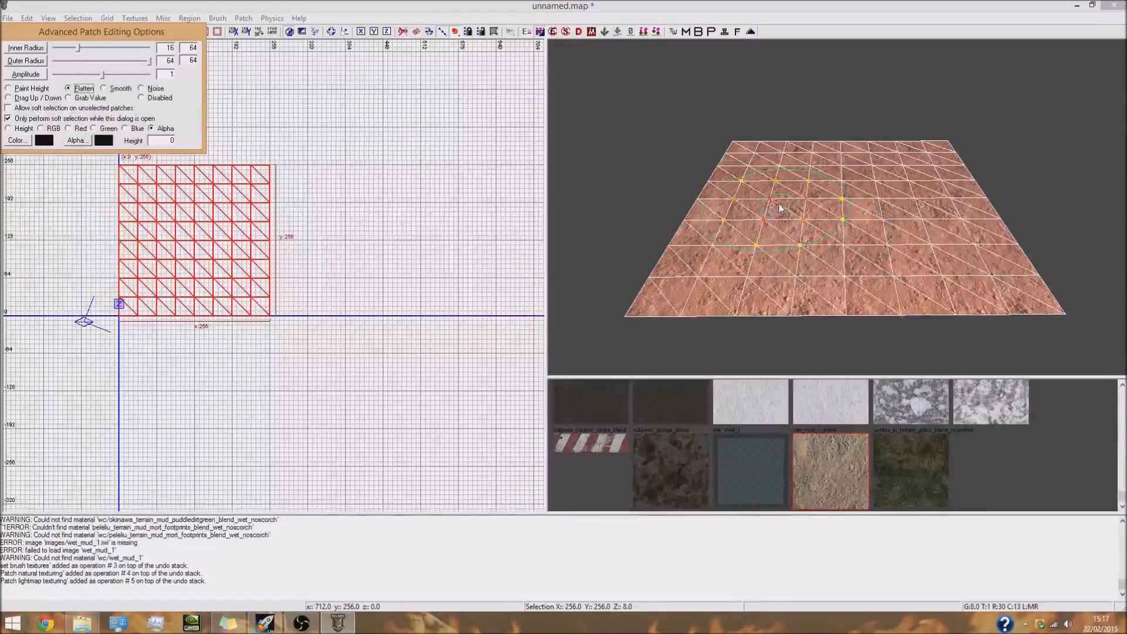
mouse_move(841, 152)
mouse_down()
mouse_move(833, 272)
mouse_move(871, 335)
mouse_move(896, 266)
mouse_move(887, 180)
mouse_move(794, 206)
mouse_move(771, 275)
mouse_move(797, 324)
mouse_move(913, 286)
mouse_move(884, 143)
mouse_move(799, 144)
mouse_move(758, 294)
mouse_move(764, 340)
mouse_up()
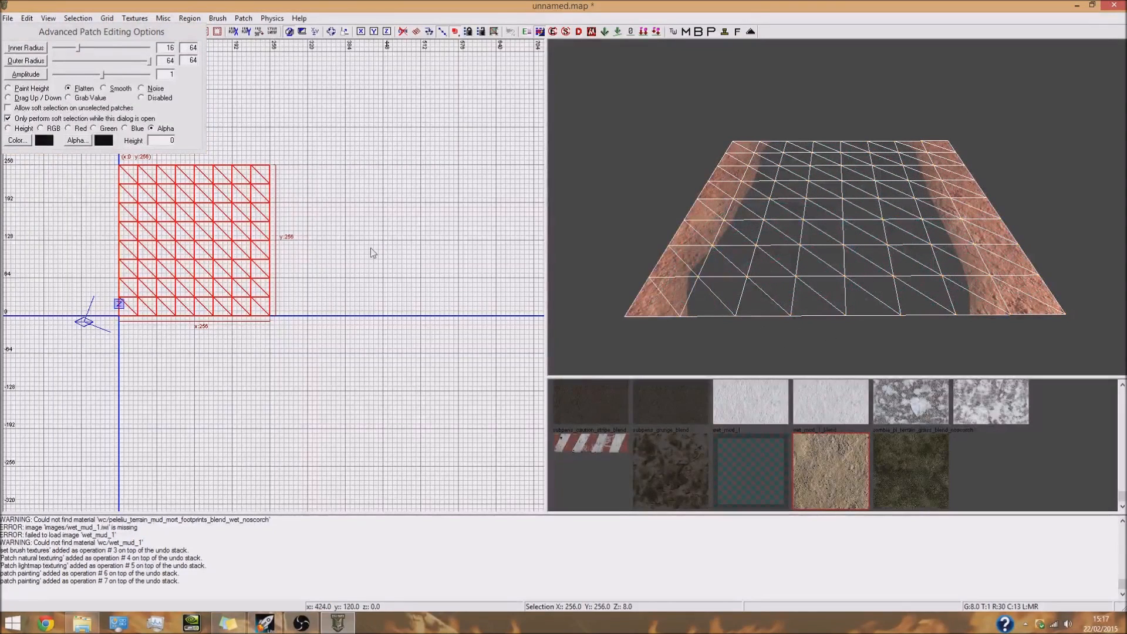
click(179, 118)
key(Escape)
key(Escape)
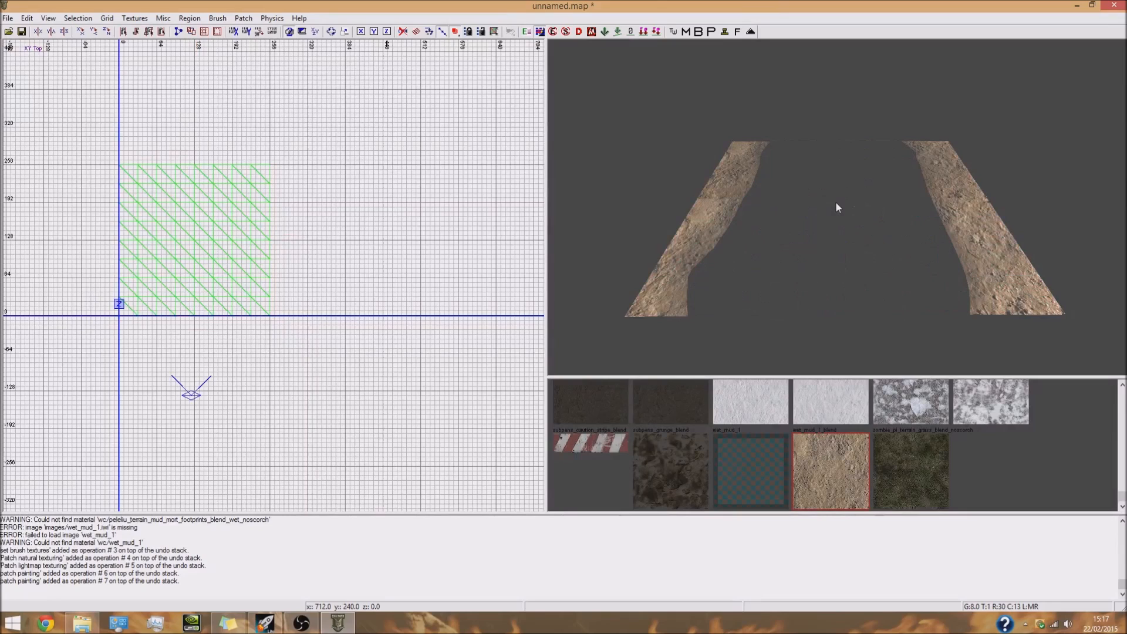
right_click(900, 202)
shift+click(926, 175)
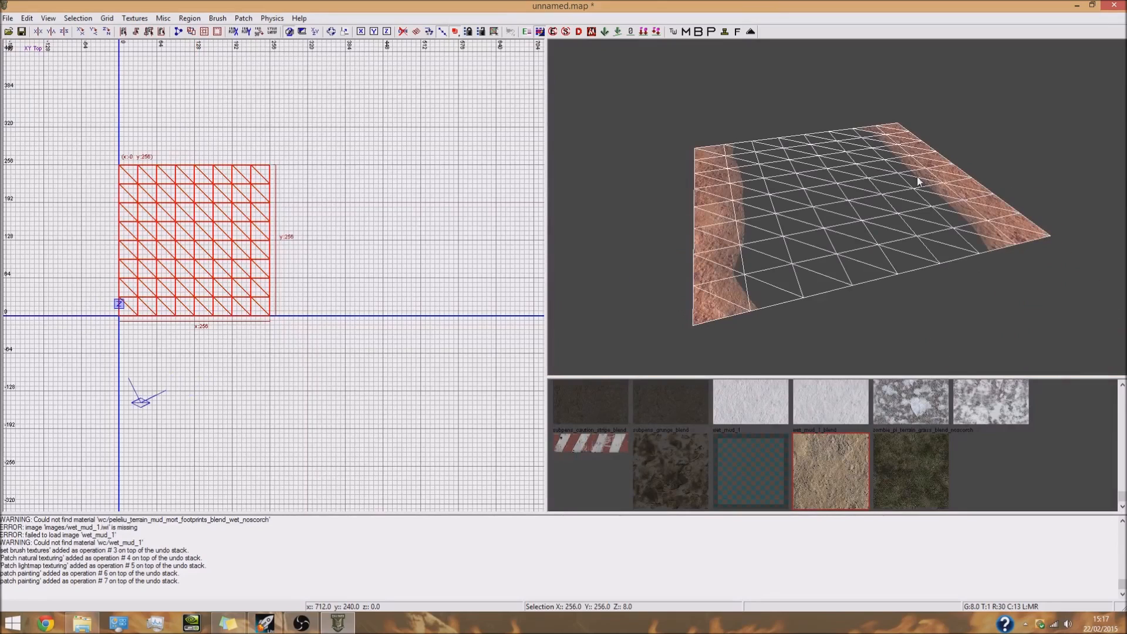
right_click(910, 216)
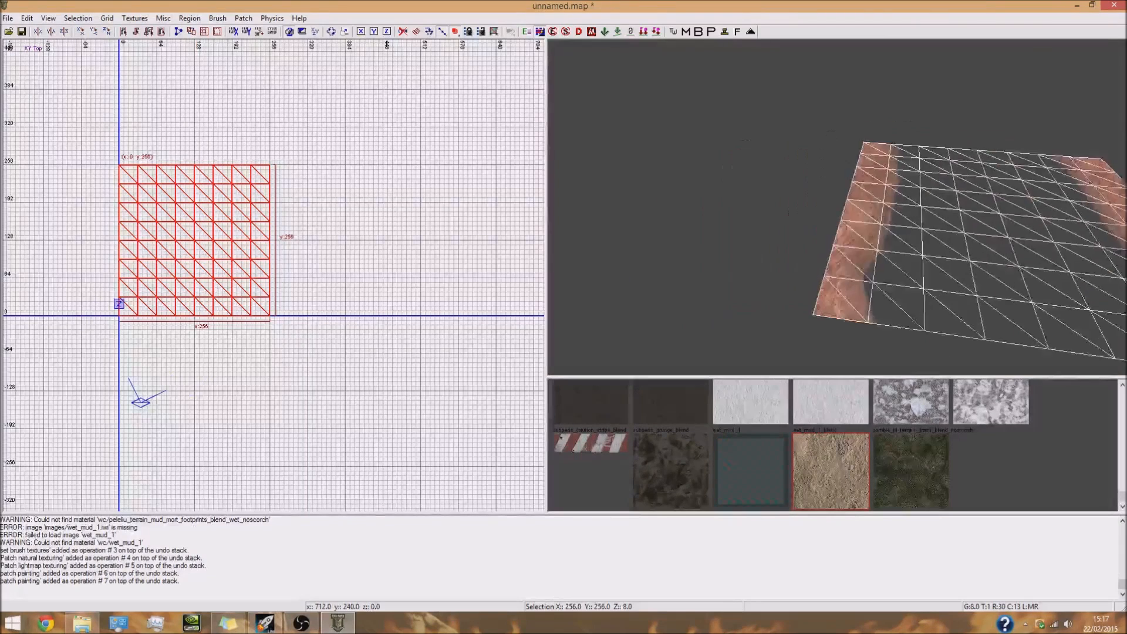
key(Escape)
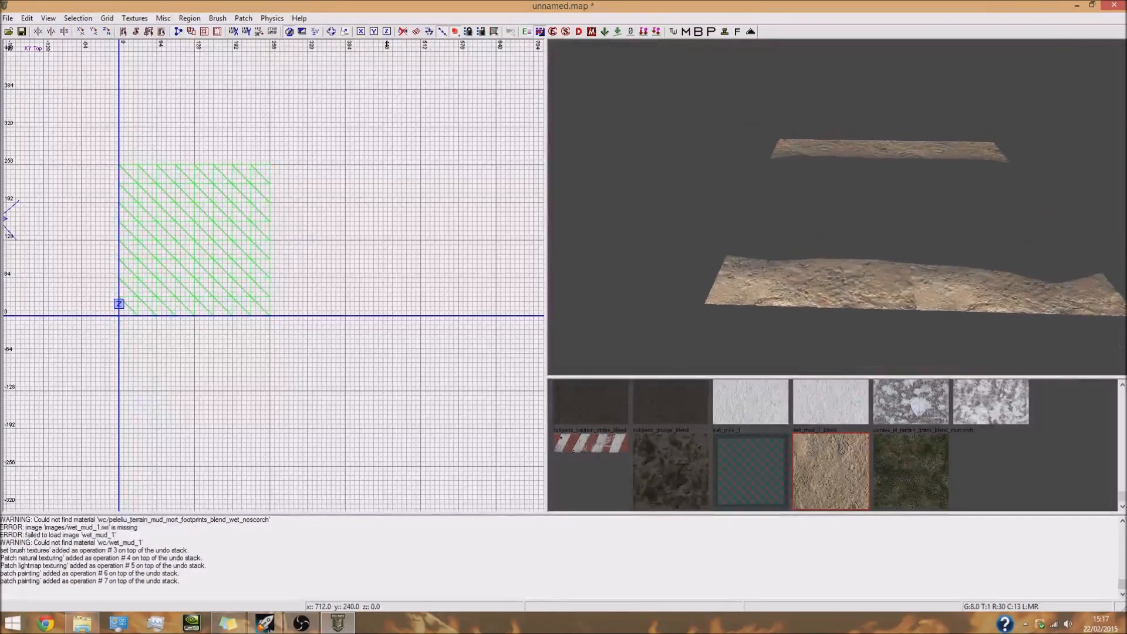